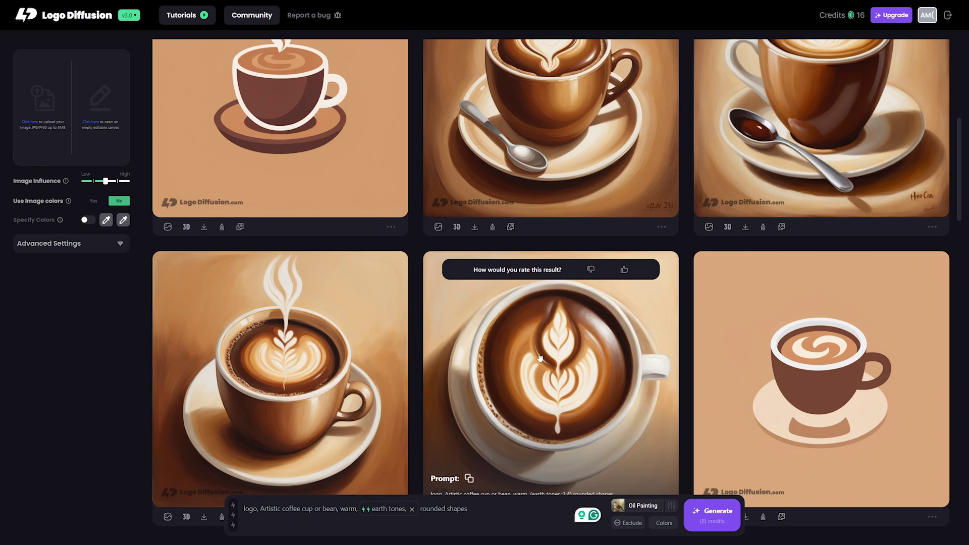
scroll(563, 346, "down", 10)
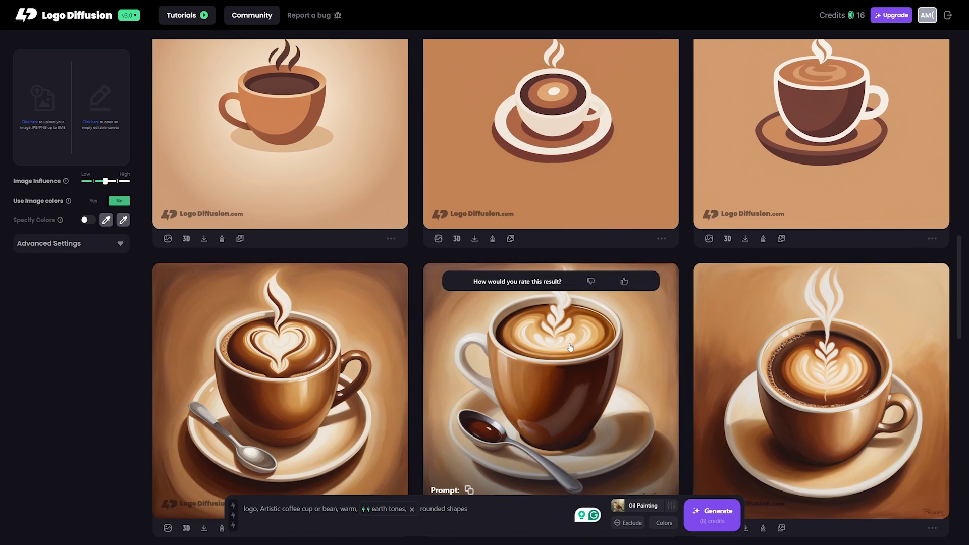
scroll(570, 347, "up", 10)
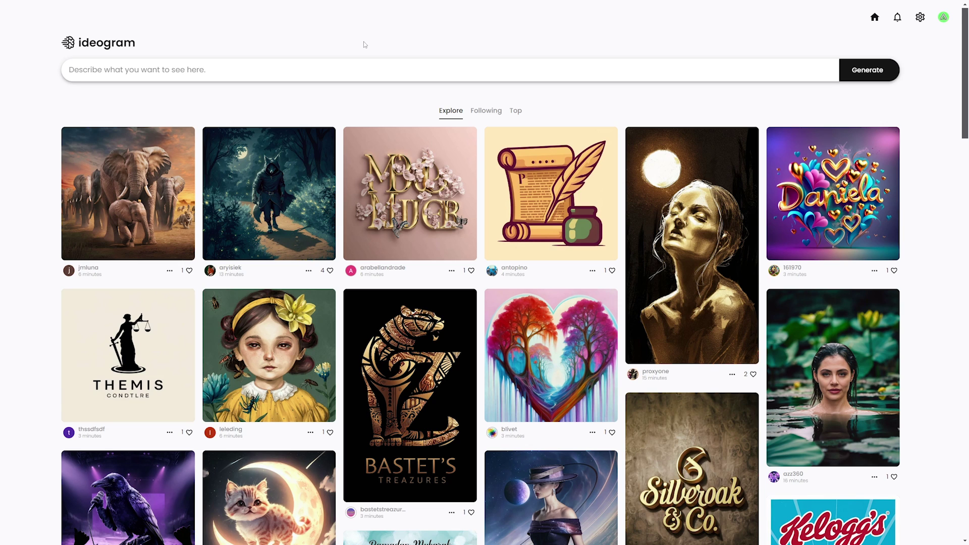
scroll(363, 44, "down", 5)
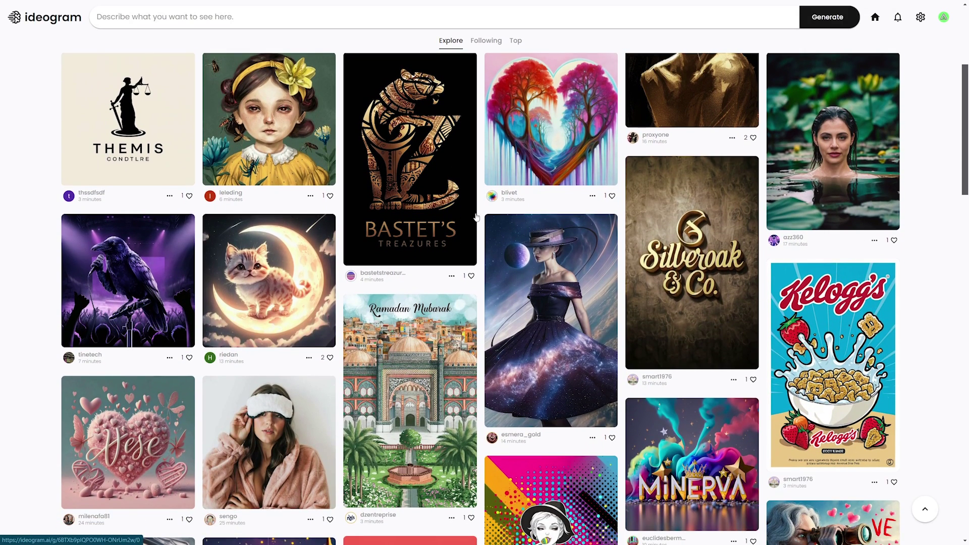
scroll(462, 212, "up", 5)
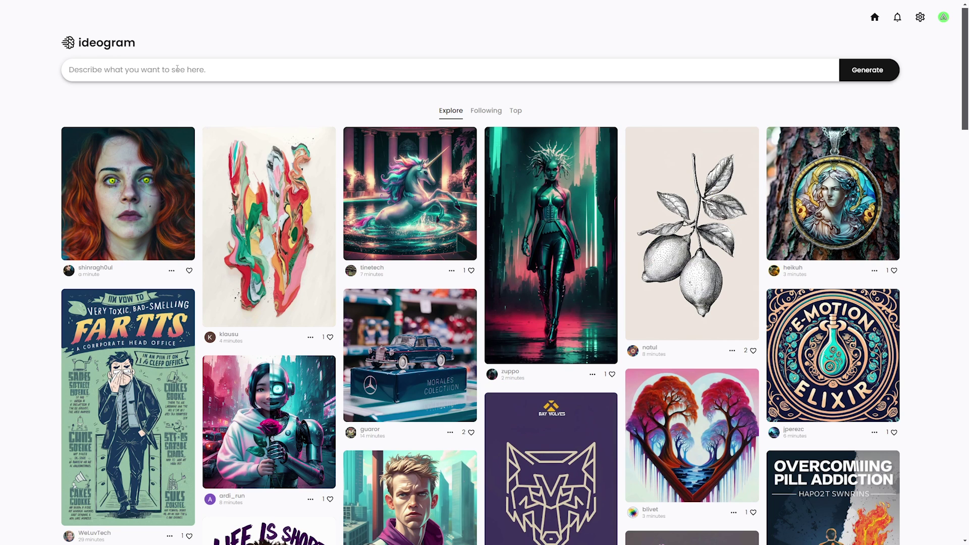
In Ideogram, generate images from the prompt "Artistic coffee cup or bean, warm, earth tones, rounded shapes, handwritten-style font 'GourmetBrew'".
left_click(177, 69)
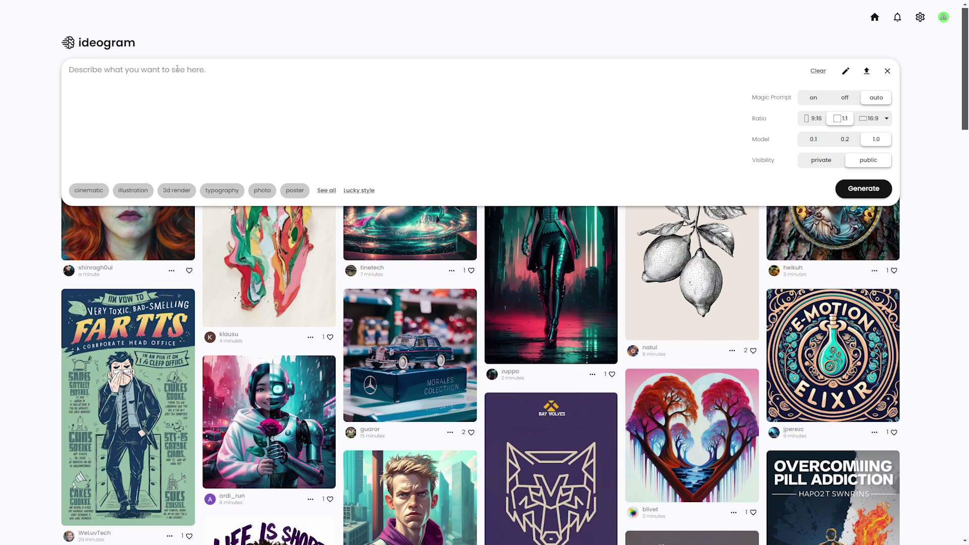
type("Artistic coffee cup or bean, warm, earth tones, rounded shapes, handwritten-style font 'GourmetBrew'")
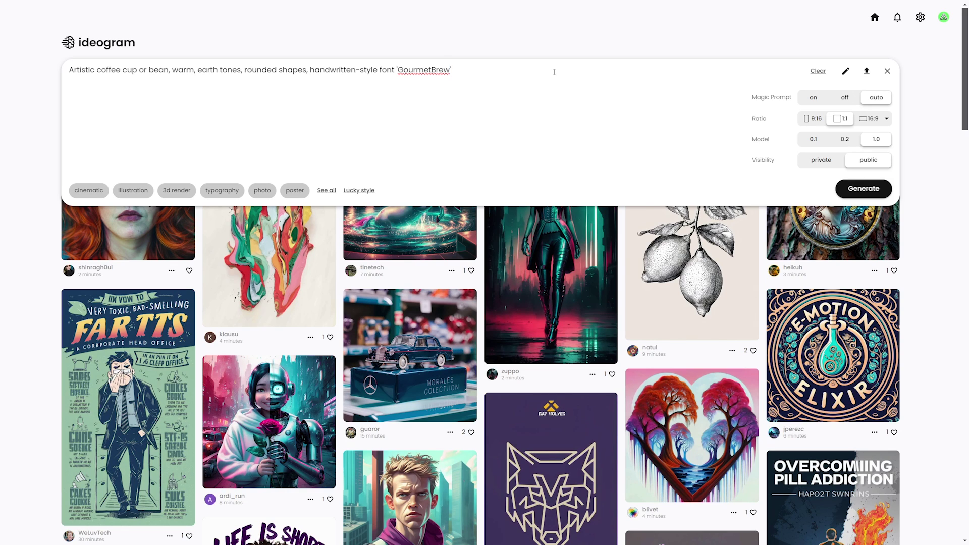
key("Return")
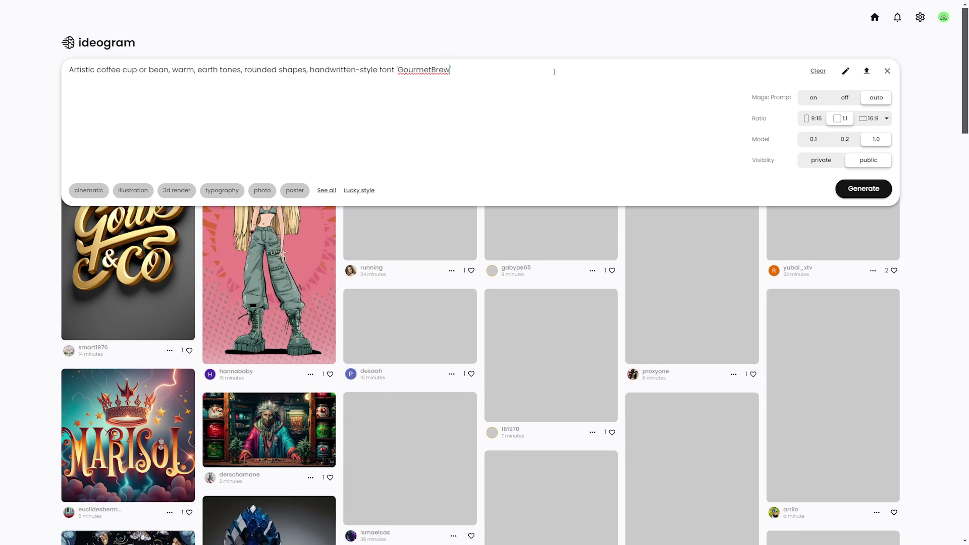
left_click_drag(554, 69, 330, 69)
left_click(335, 76)
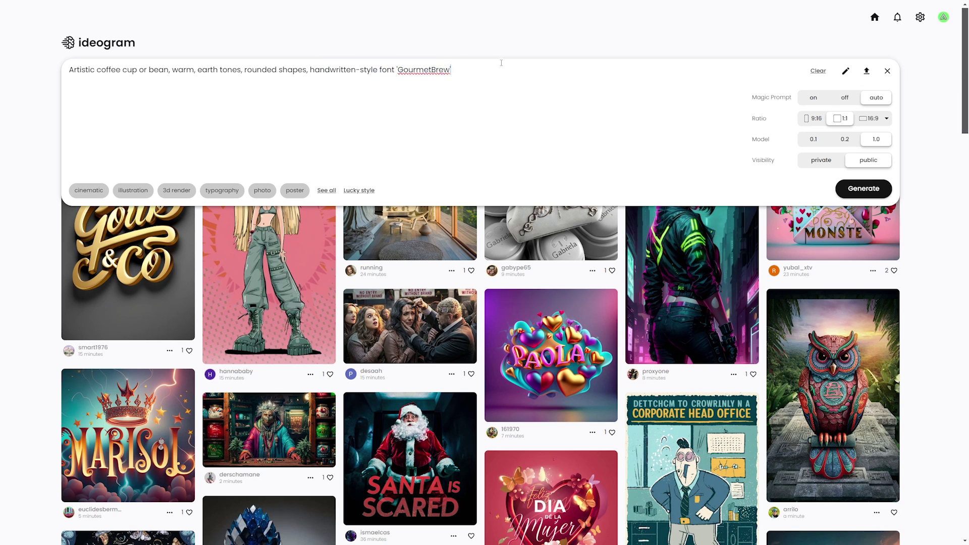
left_click_drag(398, 73, 448, 69)
left_click(449, 71)
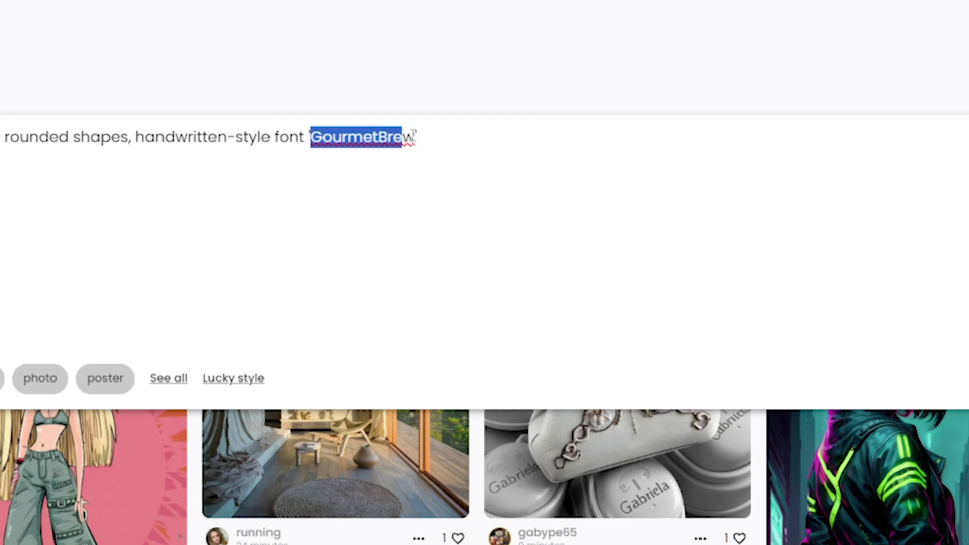
left_click_drag(413, 135, 449, 145)
left_click(450, 144)
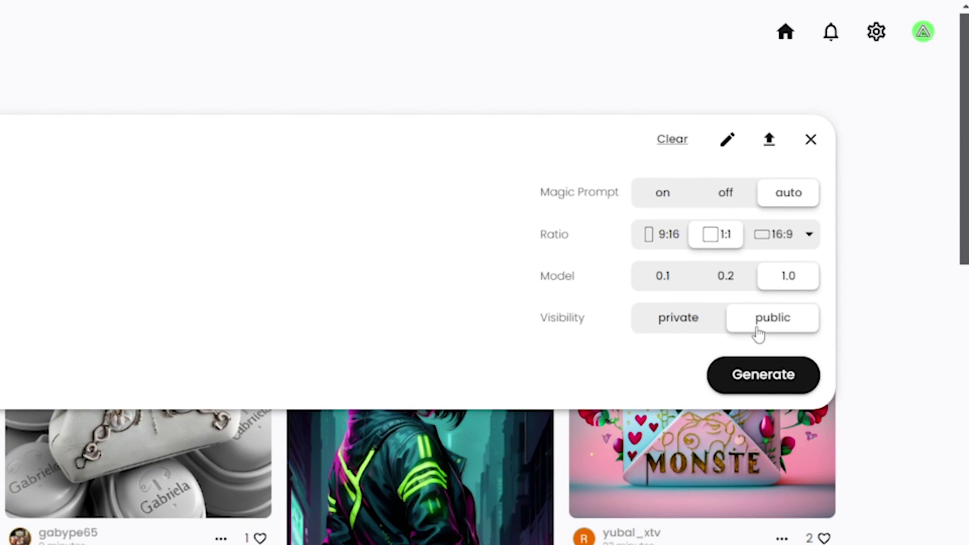
left_click(775, 378)
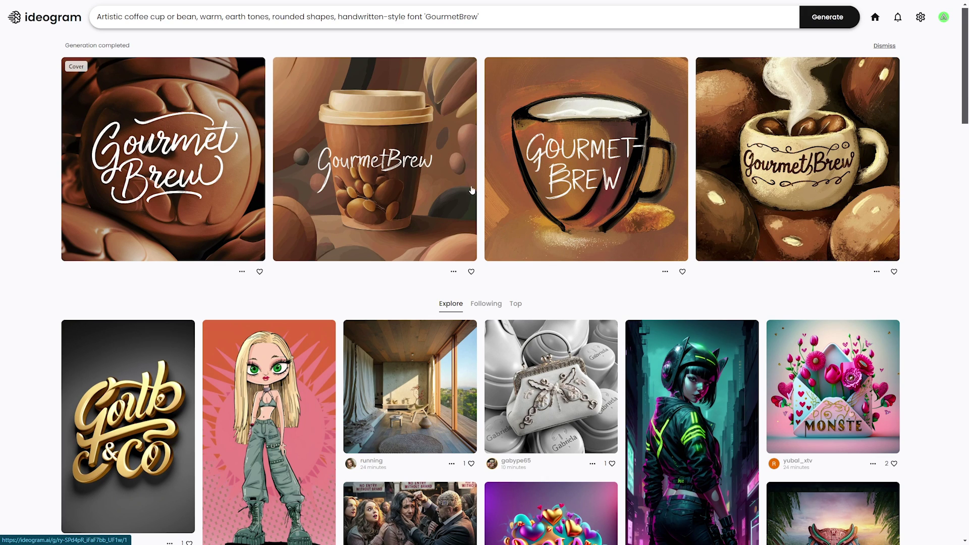
Add "logo," at the start of the coffee prompt and generate a new set of images.
scroll(773, 99, "down", 5)
scroll(553, 247, "up", 5)
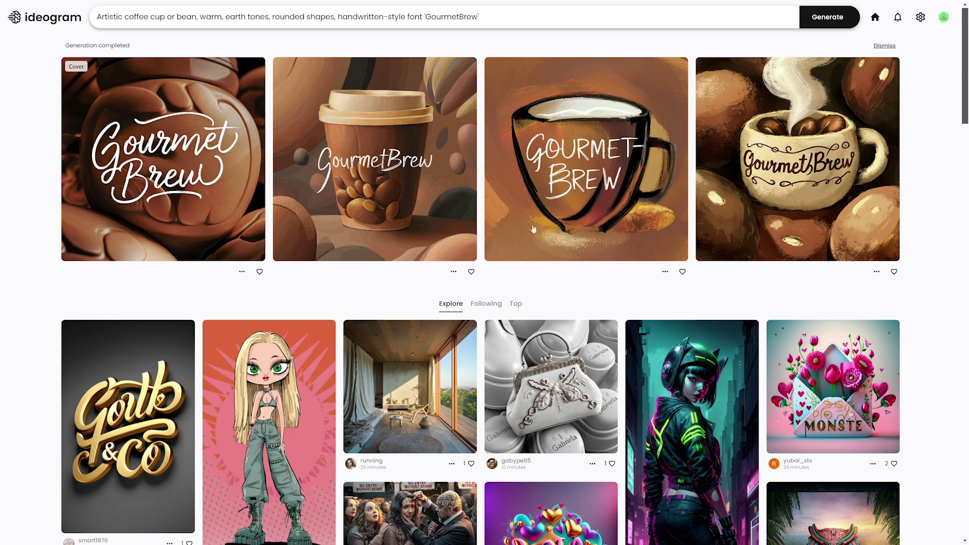
left_click(99, 16)
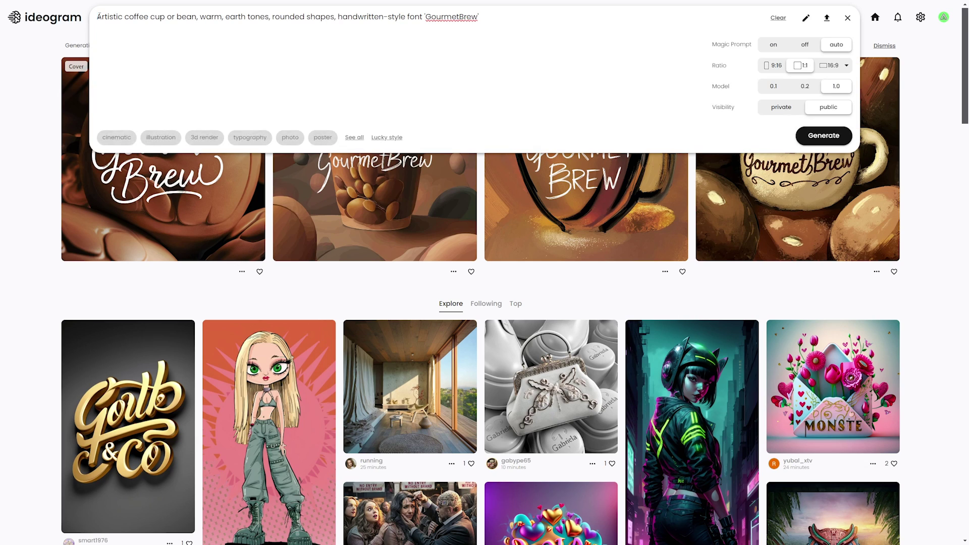
type("logo,")
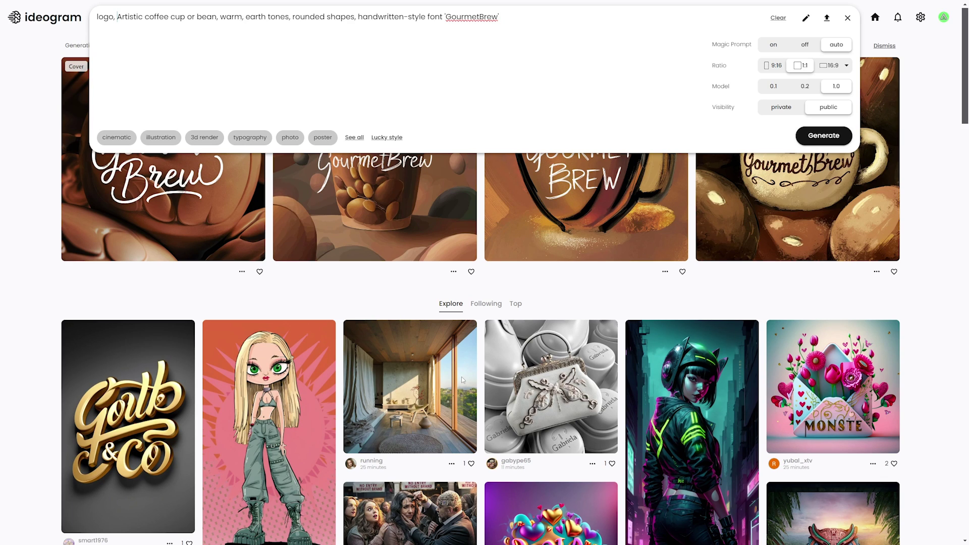
left_click(823, 135)
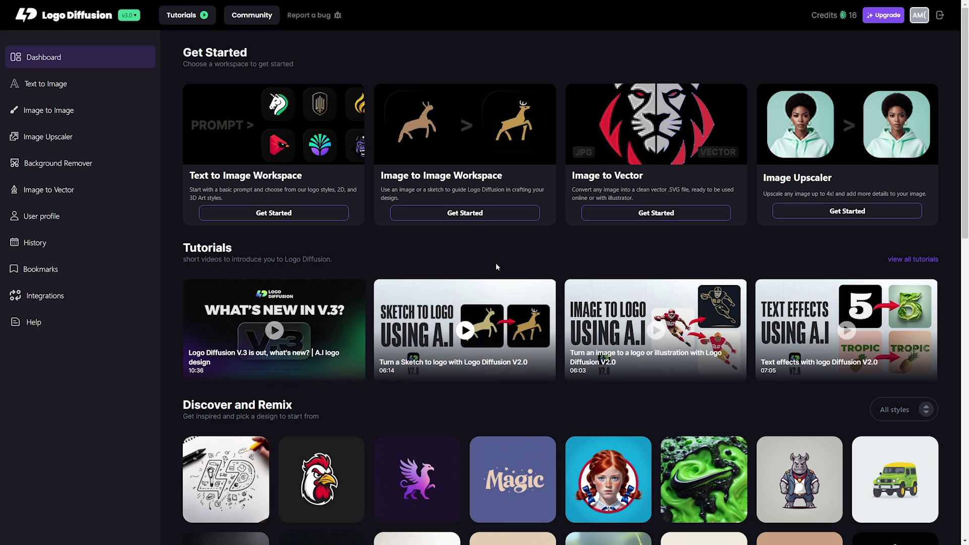
Switch to Logo Diffusion and open its Text to Image Workspace.
scroll(487, 264, "down", 3)
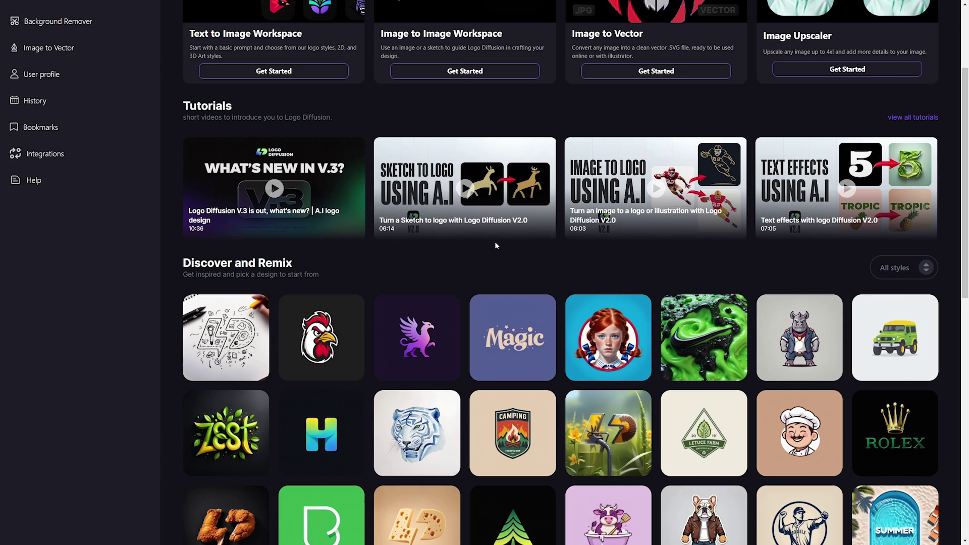
scroll(472, 257, "up", 3)
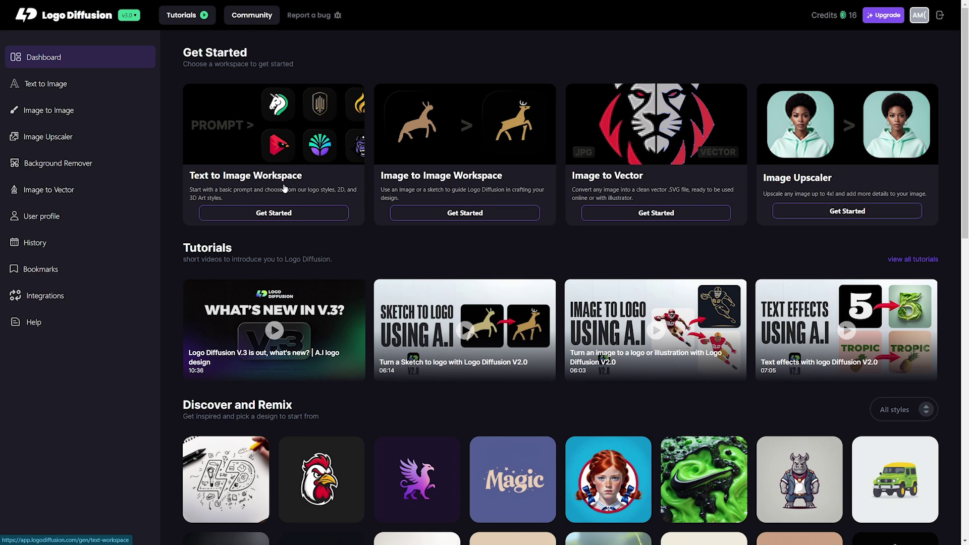
left_click(292, 214)
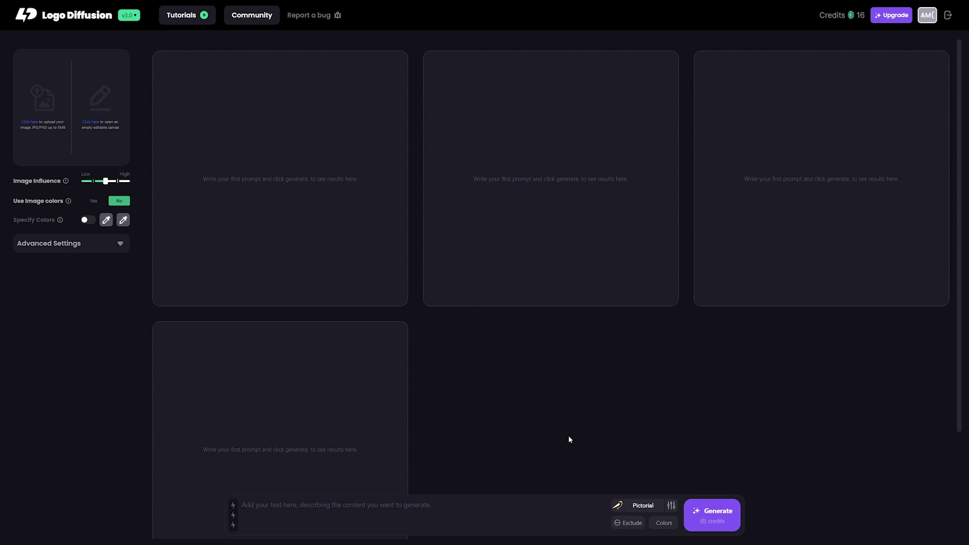
Enter the prompt "logo, Artistic coffee cup or bean, warm, earth tones, rounded shapes" and give "earth tones" two bolts of importance.
left_click(299, 511)
type("logo, Artistic coffee cup or bean, warm, earth tones, rounded shapes")
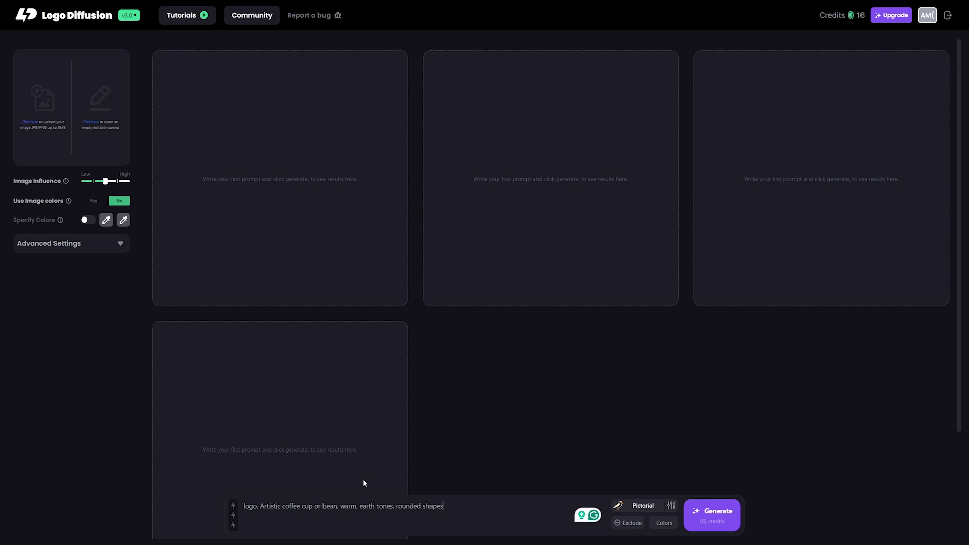
left_click_drag(444, 506, 238, 500)
left_click(457, 510)
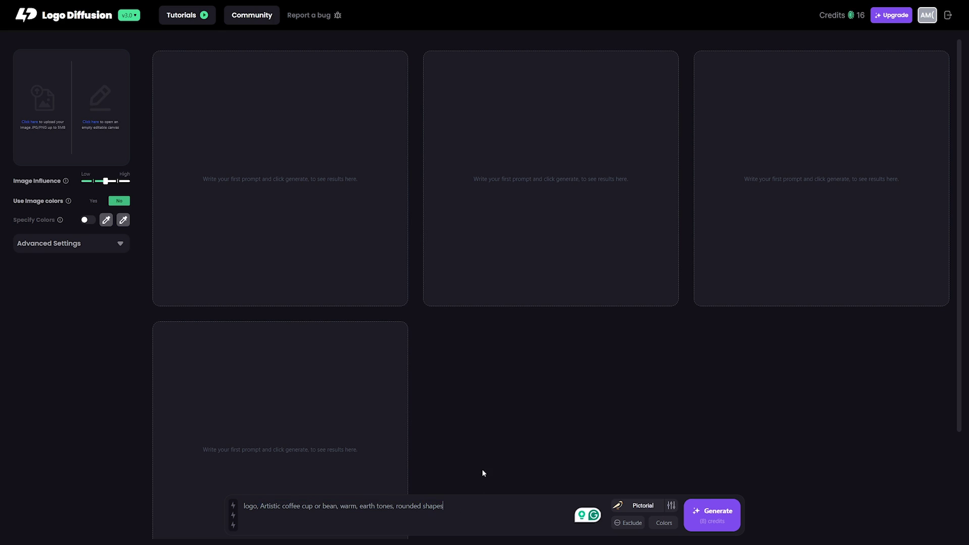
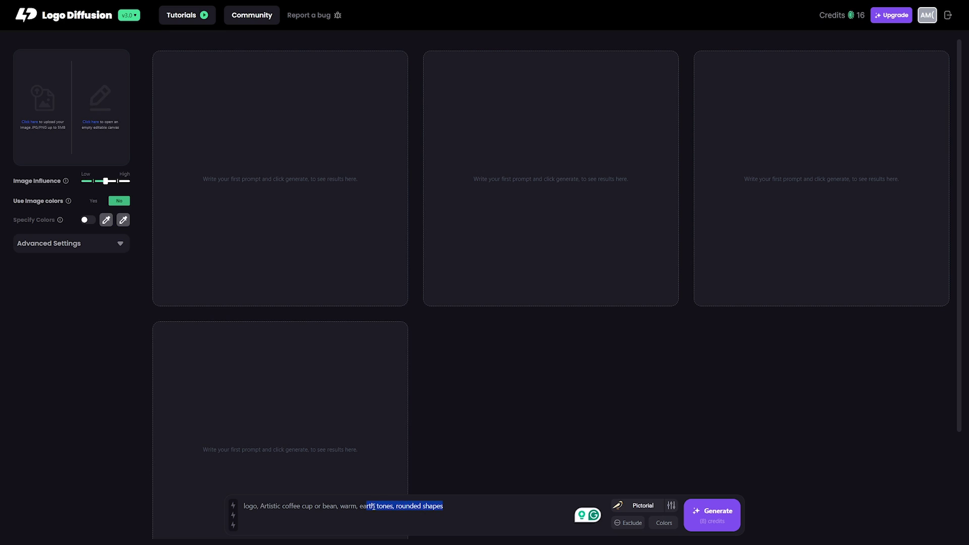
left_click(403, 507)
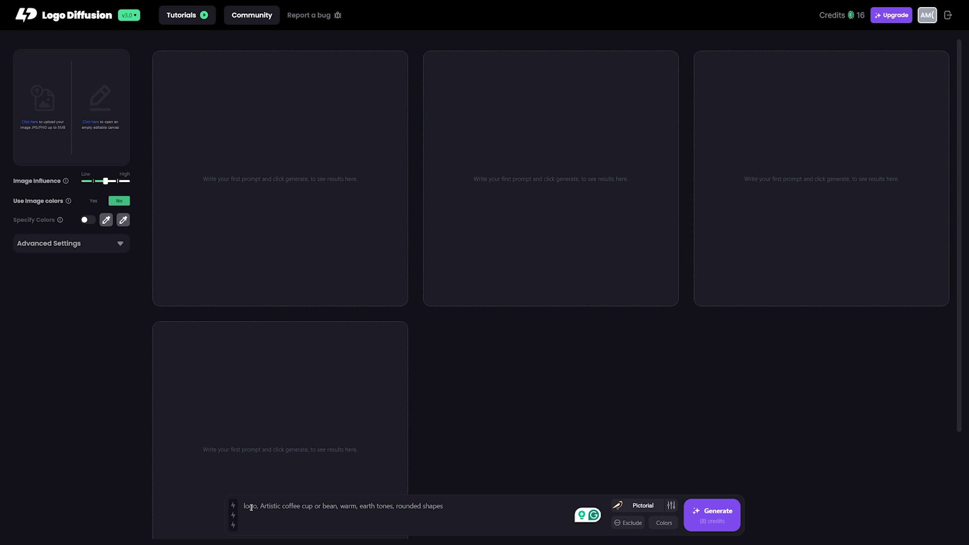
left_click_drag(387, 505, 363, 505)
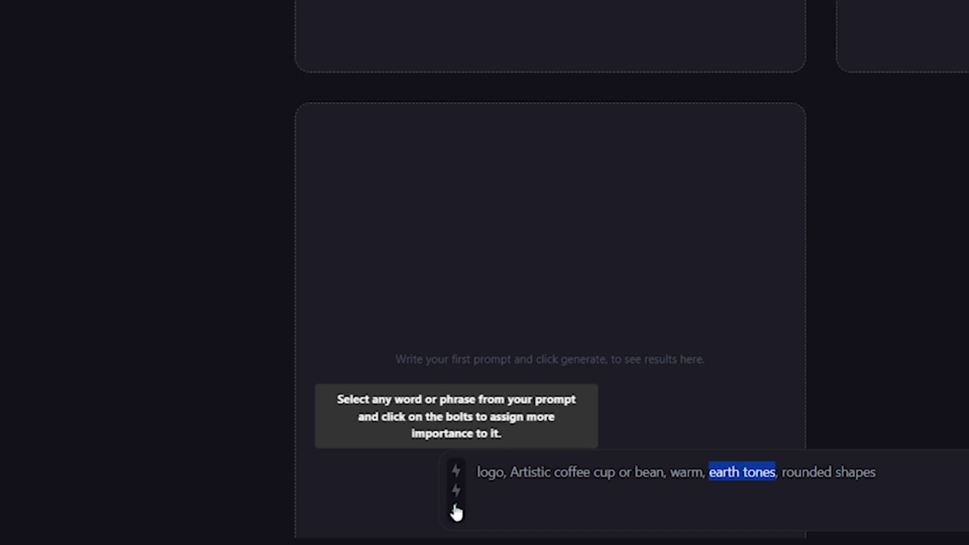
left_click(457, 493)
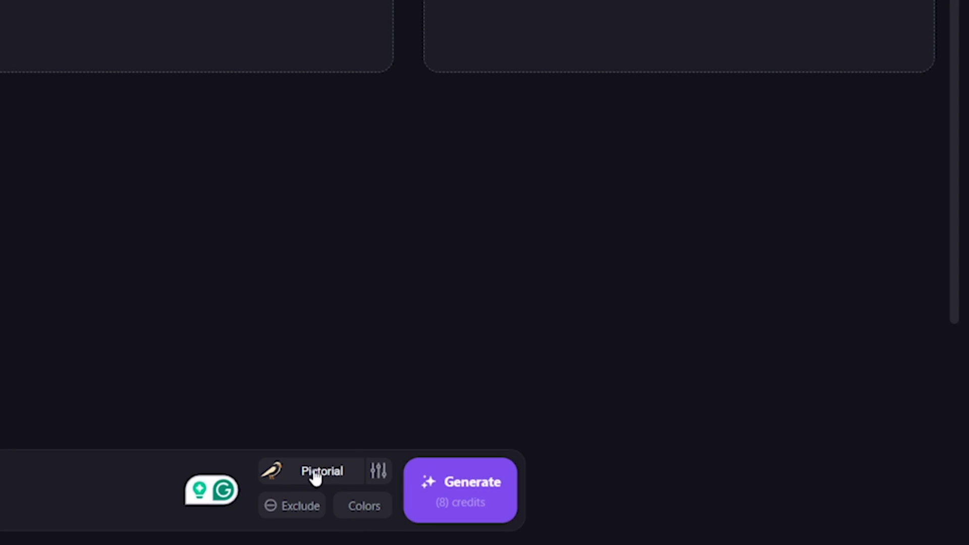
Browse the 2D Art, 3D Art and Realistic style categories, and choose the Icon/Emoji style from Logo Design.
left_click(644, 508)
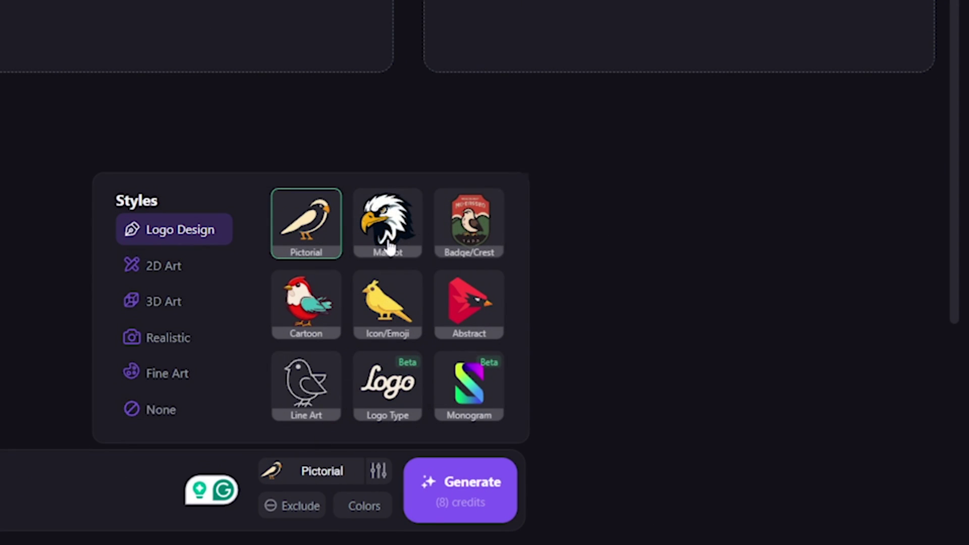
left_click(169, 273)
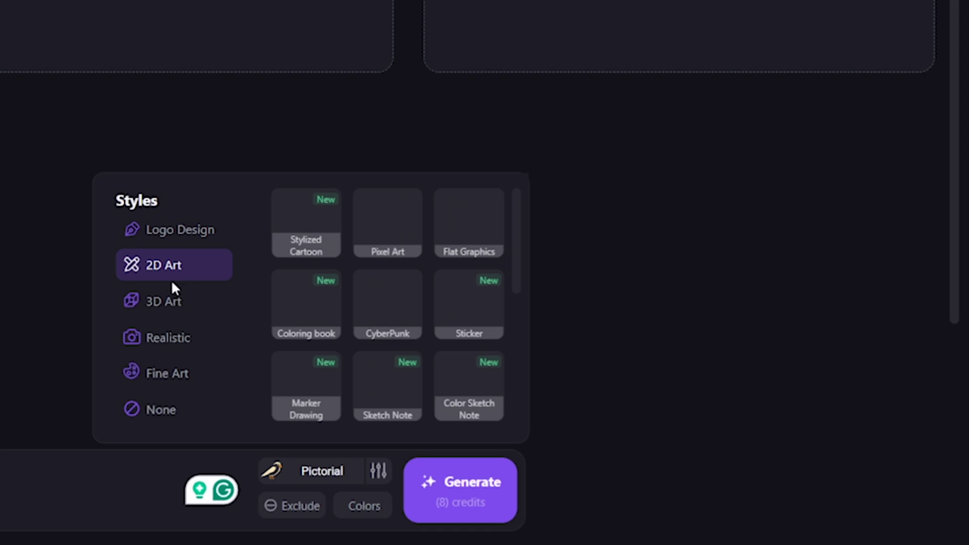
left_click(162, 309)
left_click(159, 340)
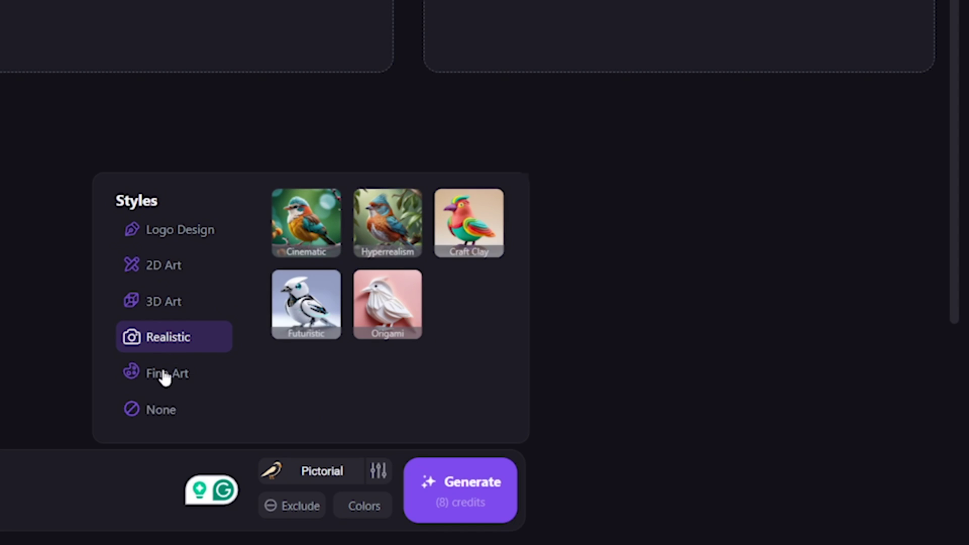
left_click(161, 235)
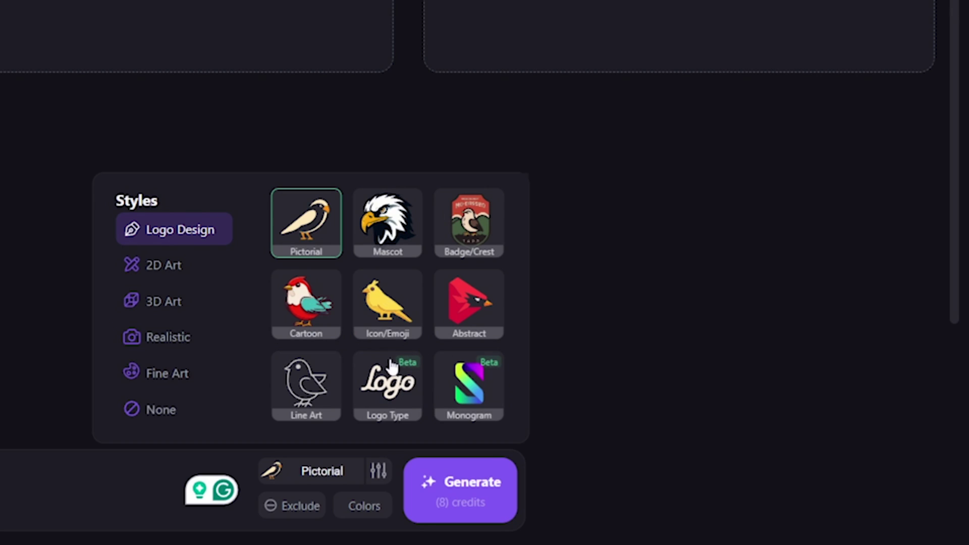
left_click(384, 301)
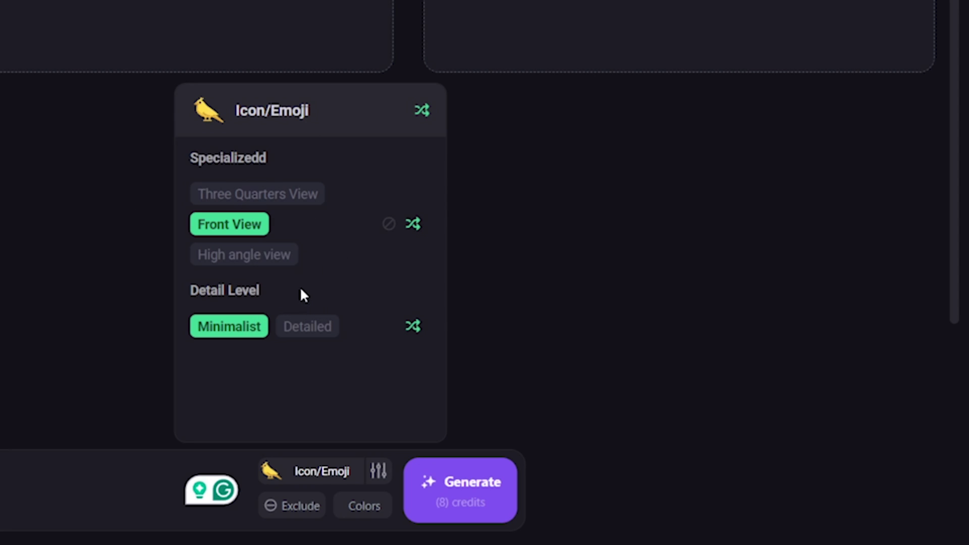
left_click(294, 507)
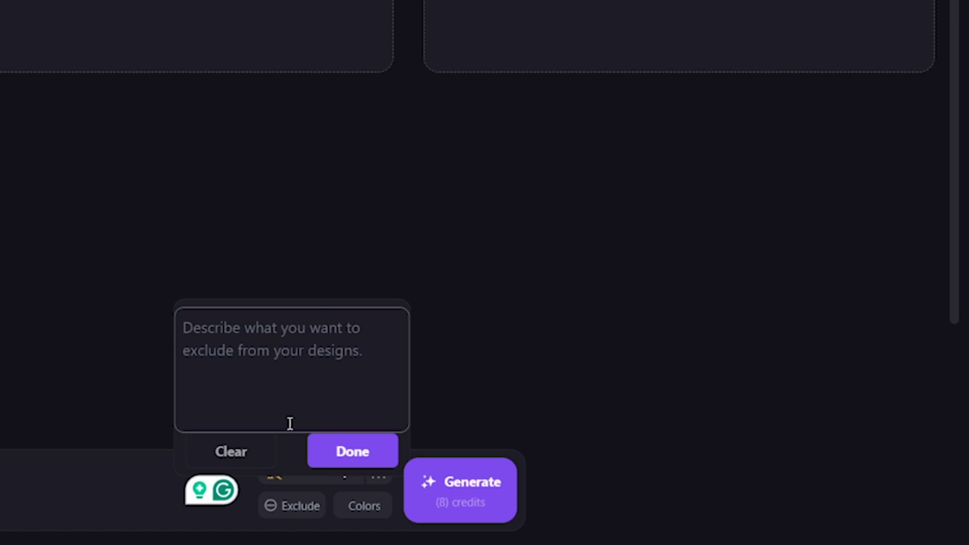
left_click(350, 504)
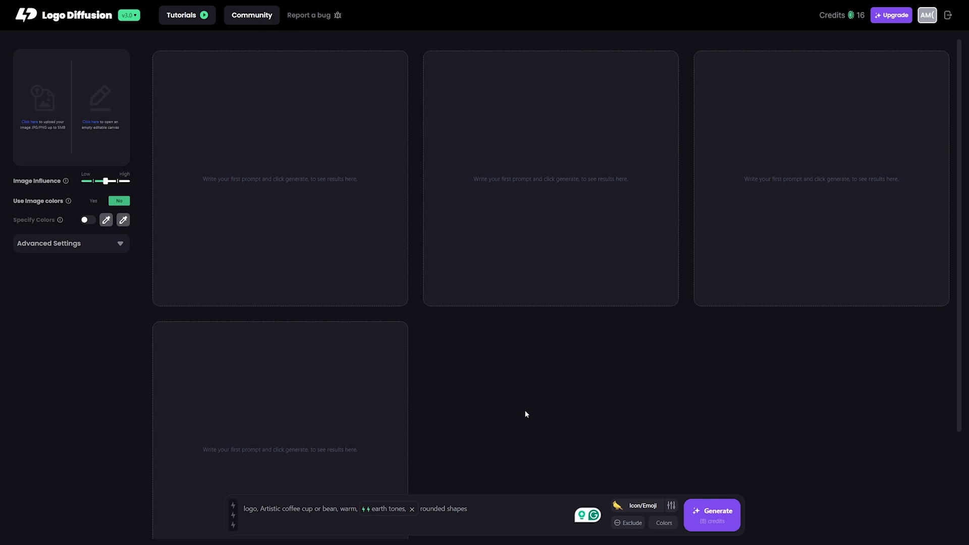
left_click(640, 506)
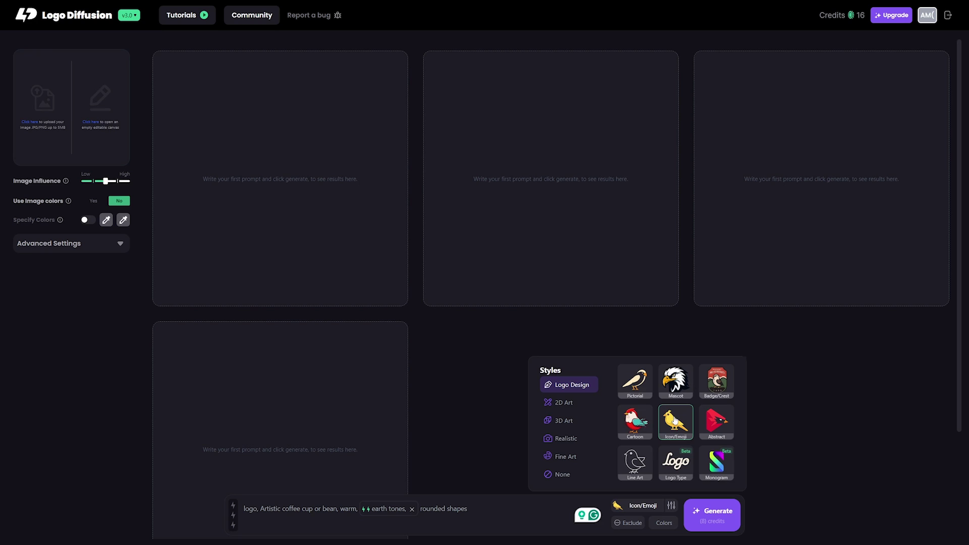
left_click(645, 507)
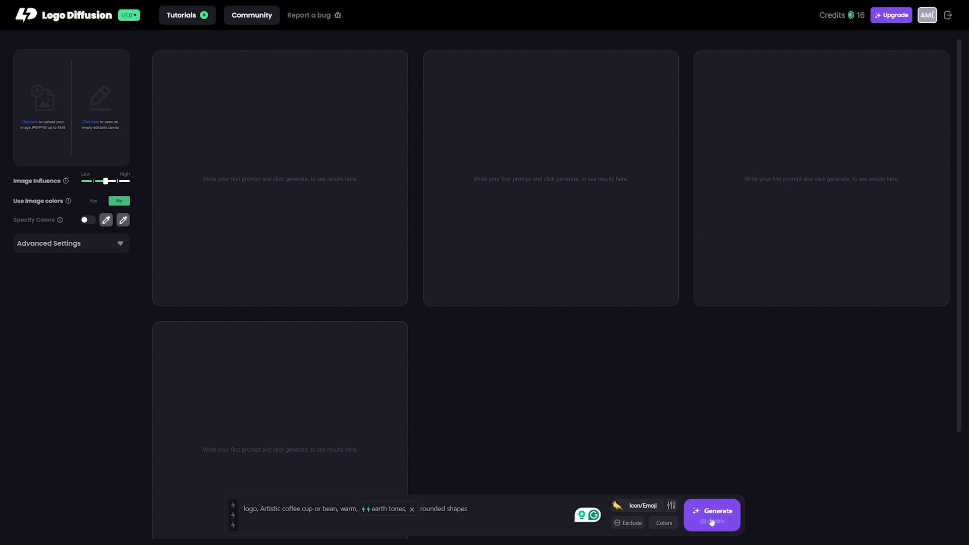
Generate the coffee logo designs in the Icon/Emoji style and look through the results.
left_click(714, 523)
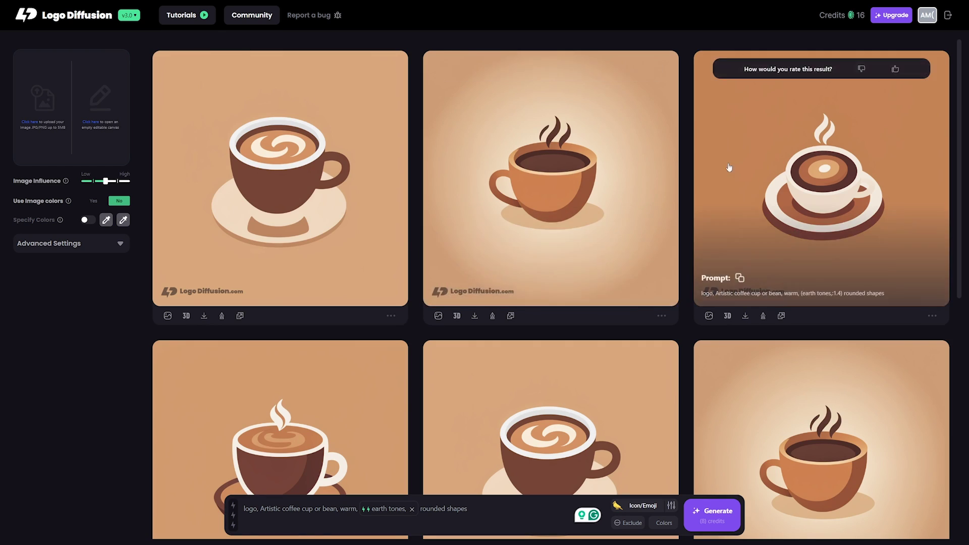
scroll(672, 256, "down", 5)
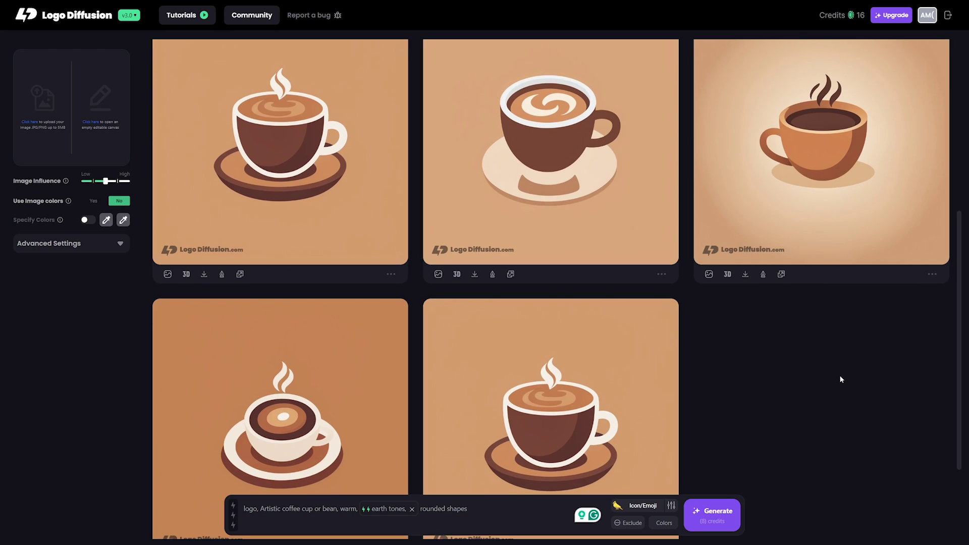
Browse the 2D Art and Fine Art style categories, choose the Oil Painting style and generate the coffee logos in it.
scroll(797, 359, "up", 2)
scroll(837, 418, "down", 4)
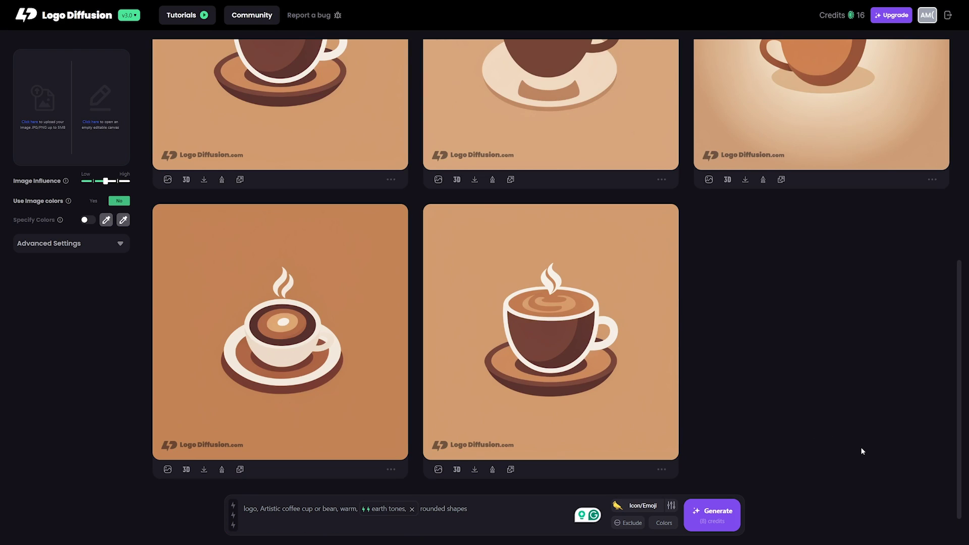
scroll(703, 238, "up", 6)
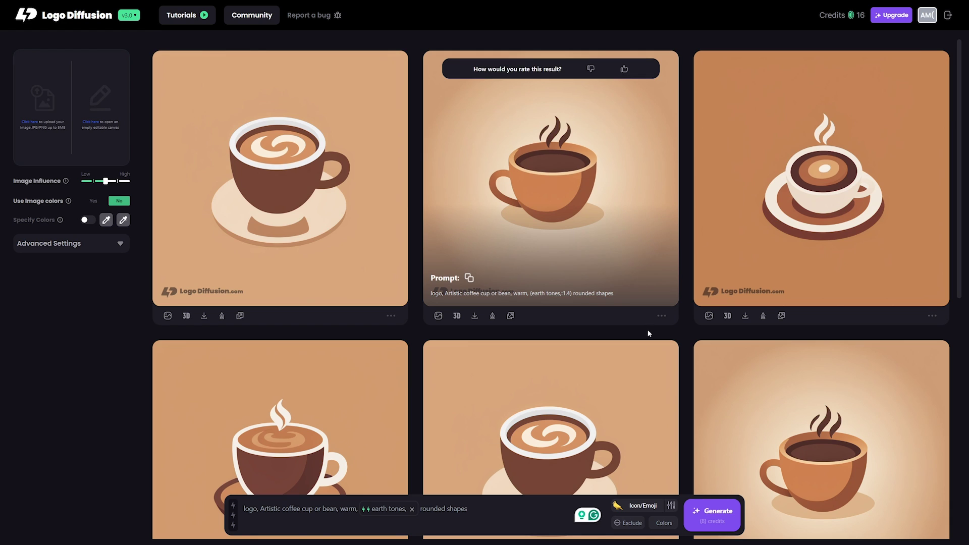
left_click(640, 506)
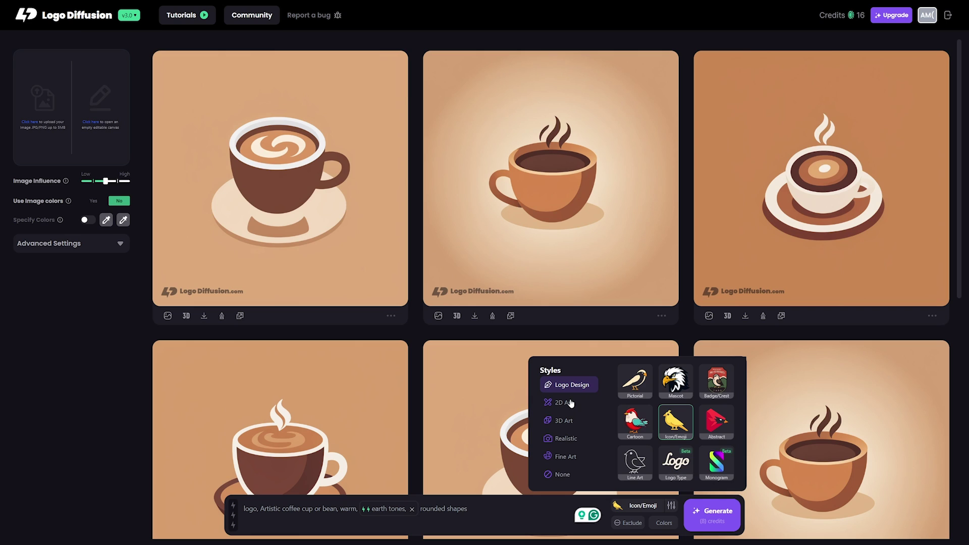
left_click(569, 403)
scroll(666, 406, "down", 5)
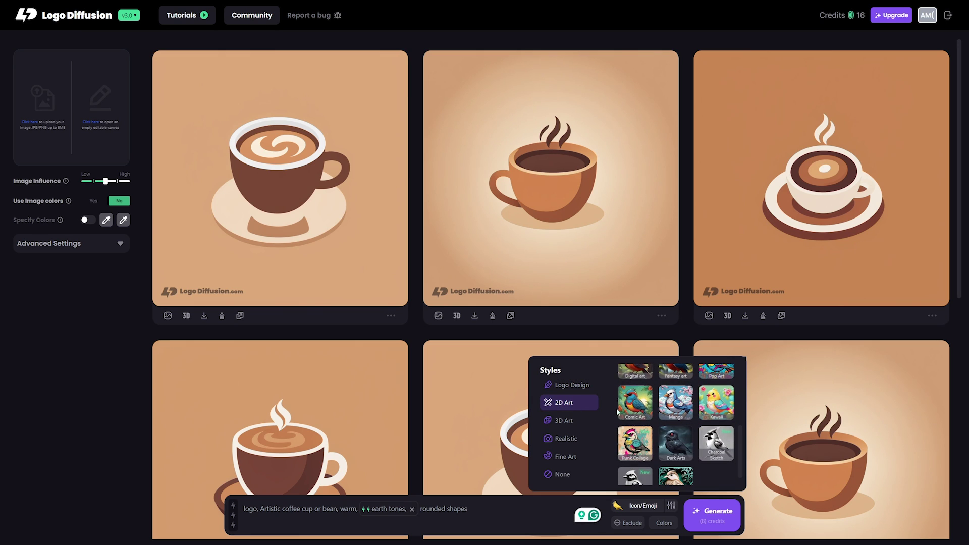
left_click(561, 456)
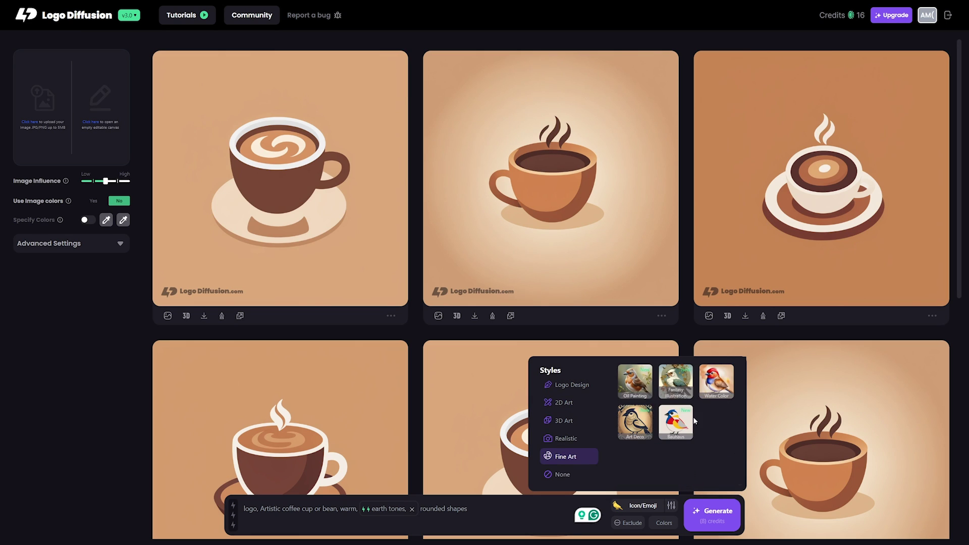
left_click(642, 391)
left_click(717, 508)
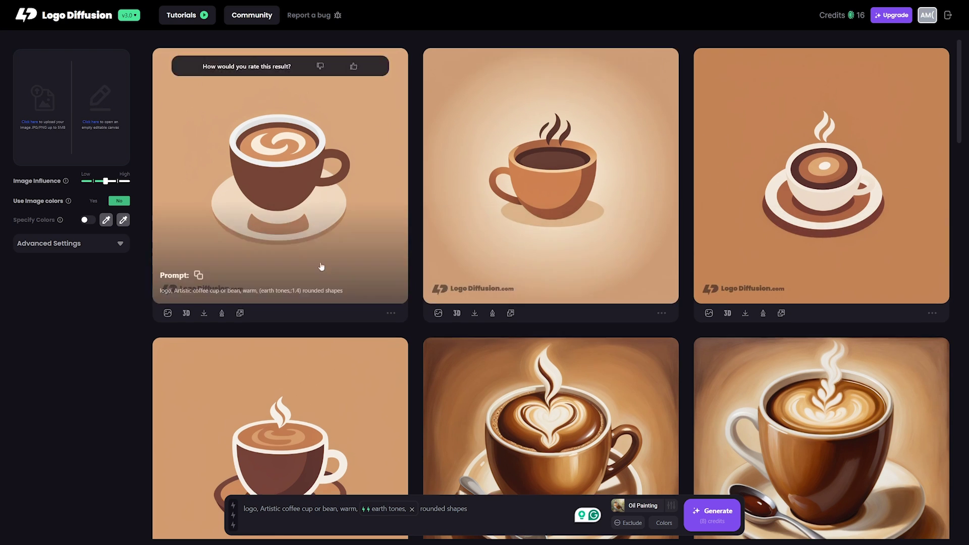
Examine the generated oil painting coffee logos and the available Logo Design styles.
scroll(608, 209, "down", 5)
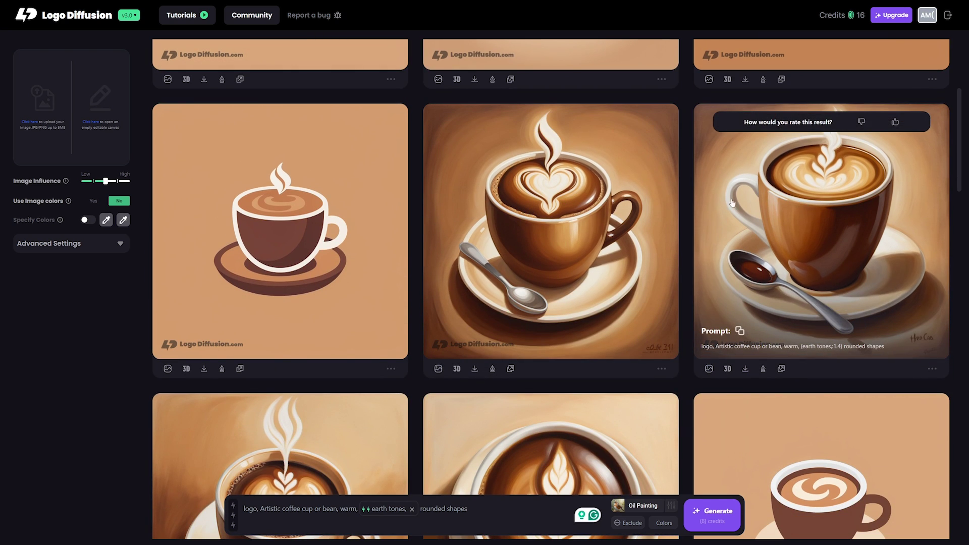
scroll(741, 254, "down", 5)
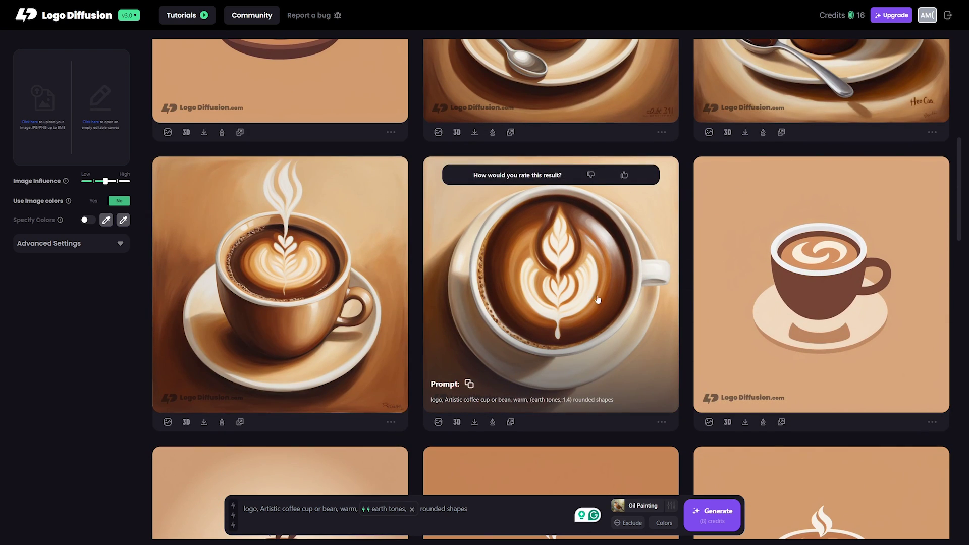
scroll(348, 297, "down", 3)
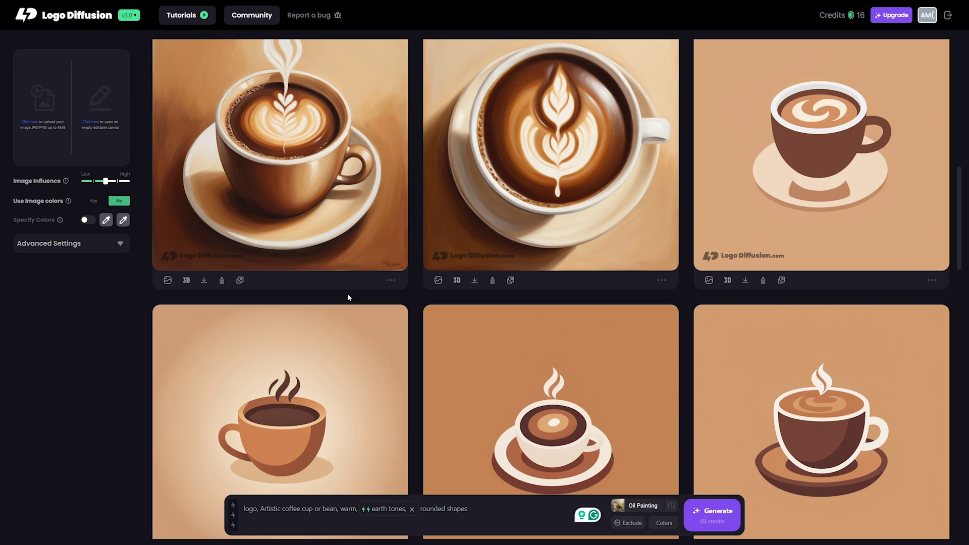
scroll(439, 318, "up", 5)
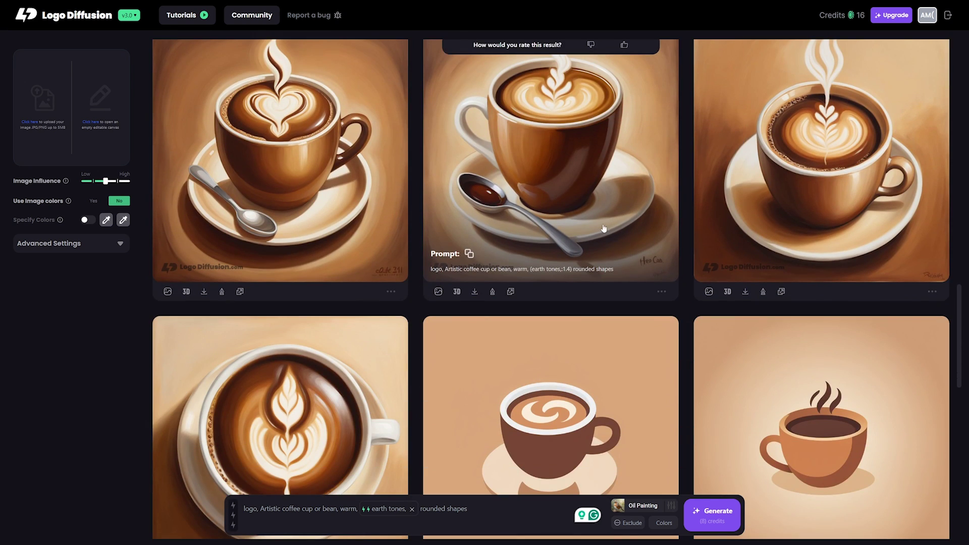
scroll(584, 219, "up", 3)
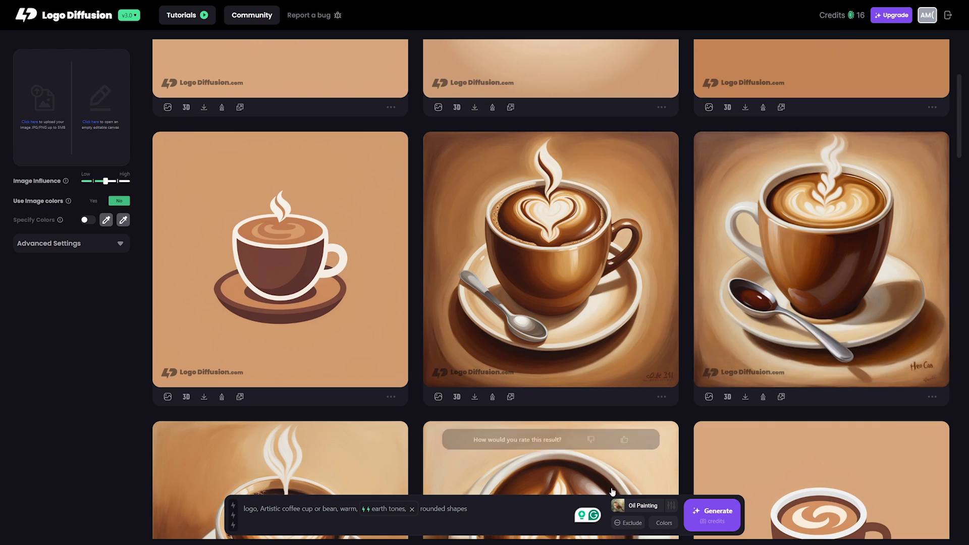
left_click(628, 508)
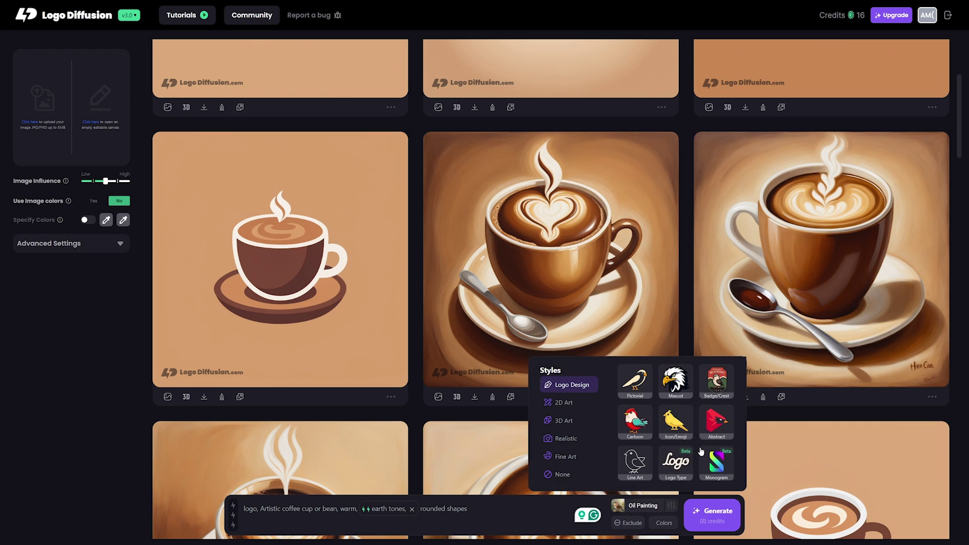
left_click(660, 504)
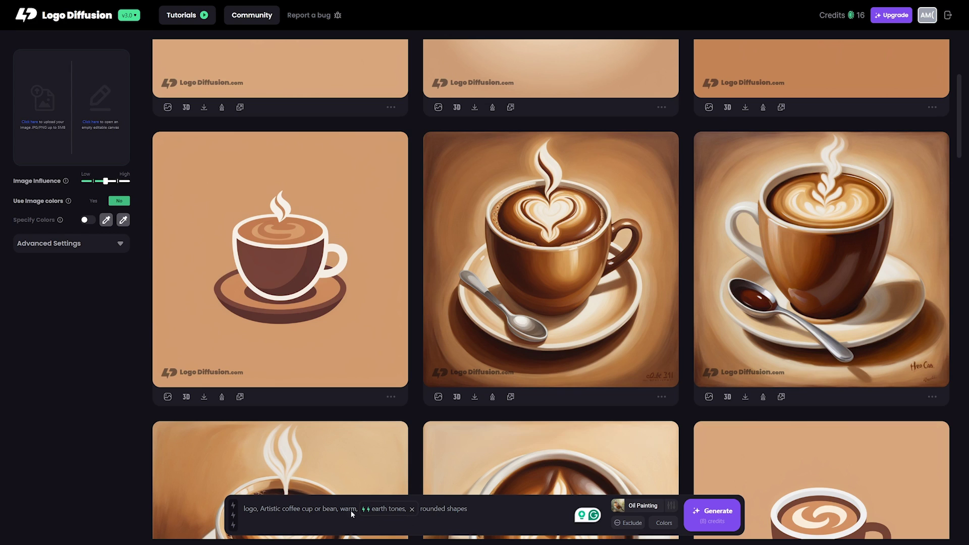
left_click(643, 506)
scroll(417, 296, "down", 2)
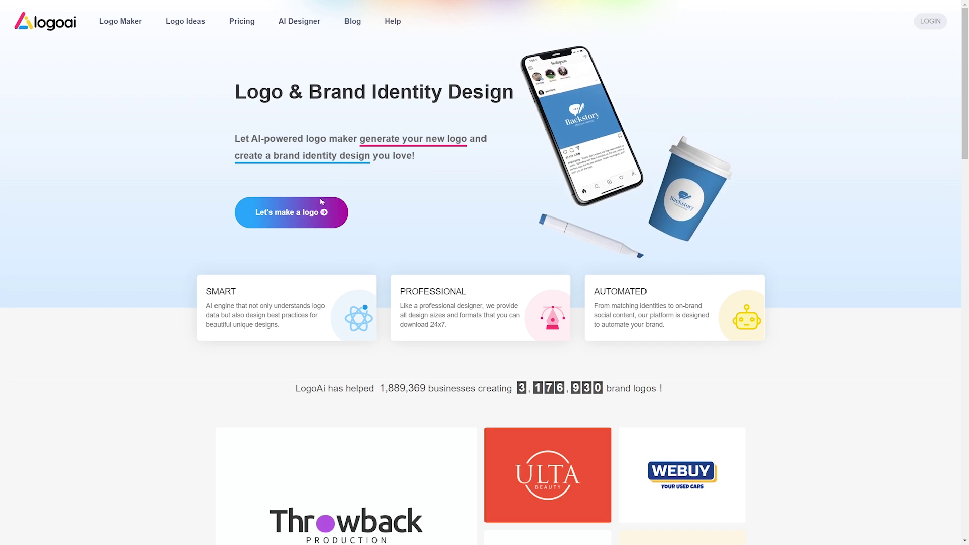
Switch to LogoAI and start a logo with the name "GourmetBrew" for the Restaurant industry.
left_click(316, 214)
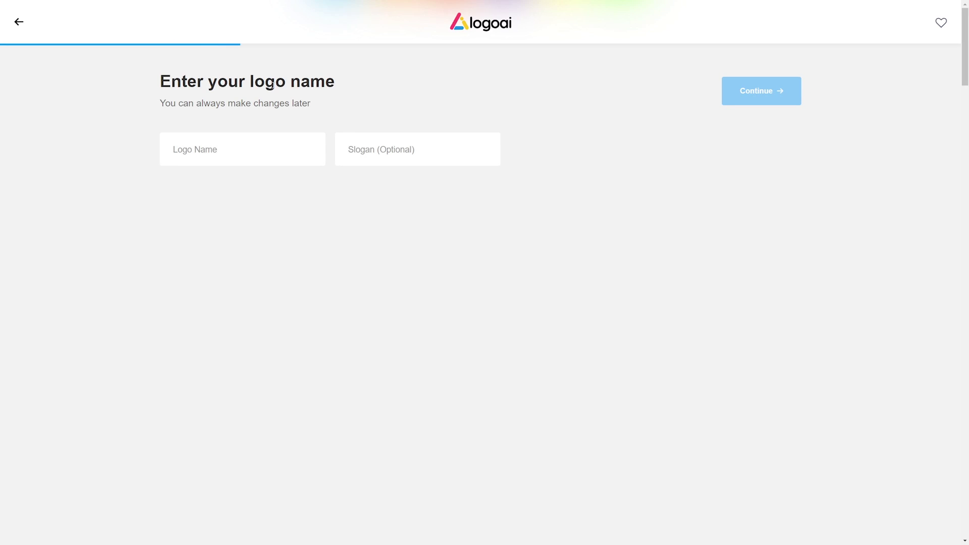
type("GourmetBrew")
left_click(760, 94)
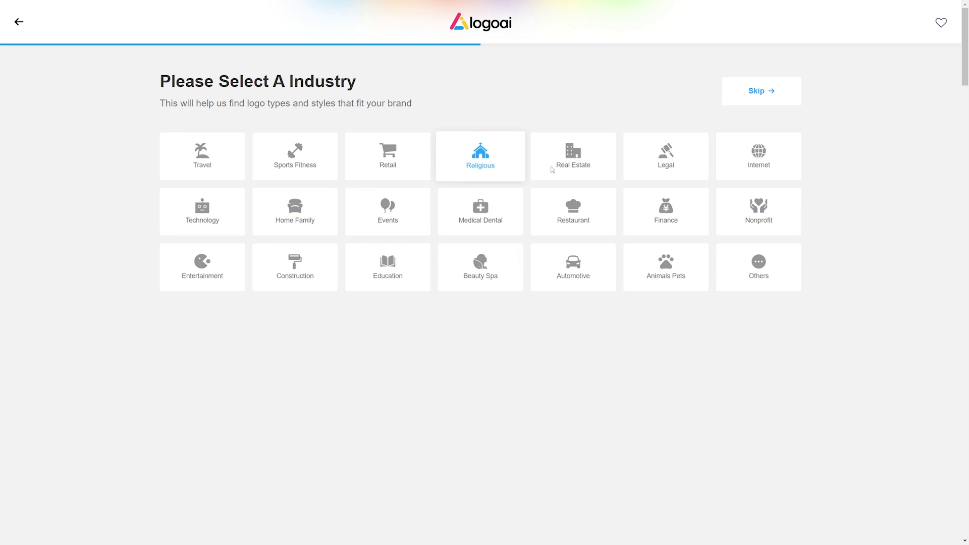
left_click(569, 219)
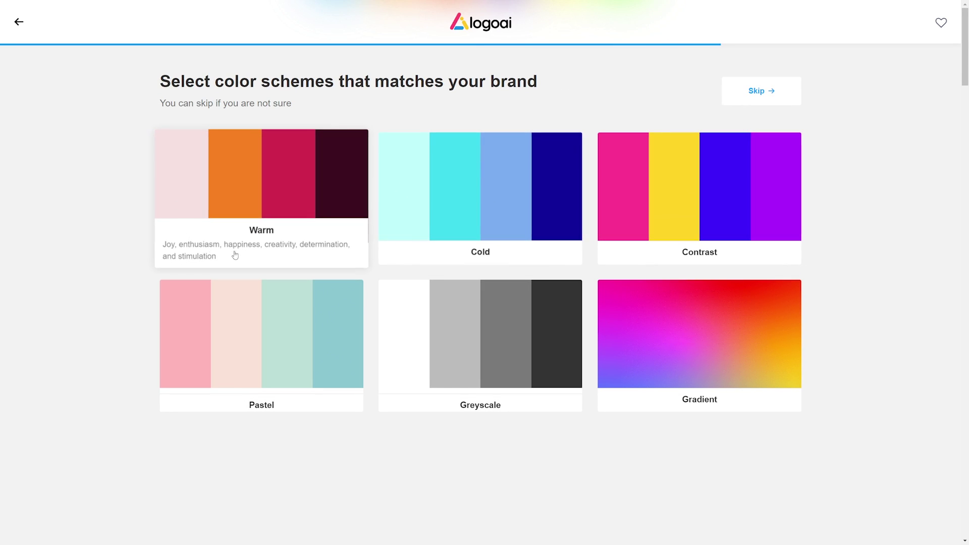
Choose the Warm color scheme and the Handwritten, Elegant and Playful font styles, and generate the logos.
left_click(286, 223)
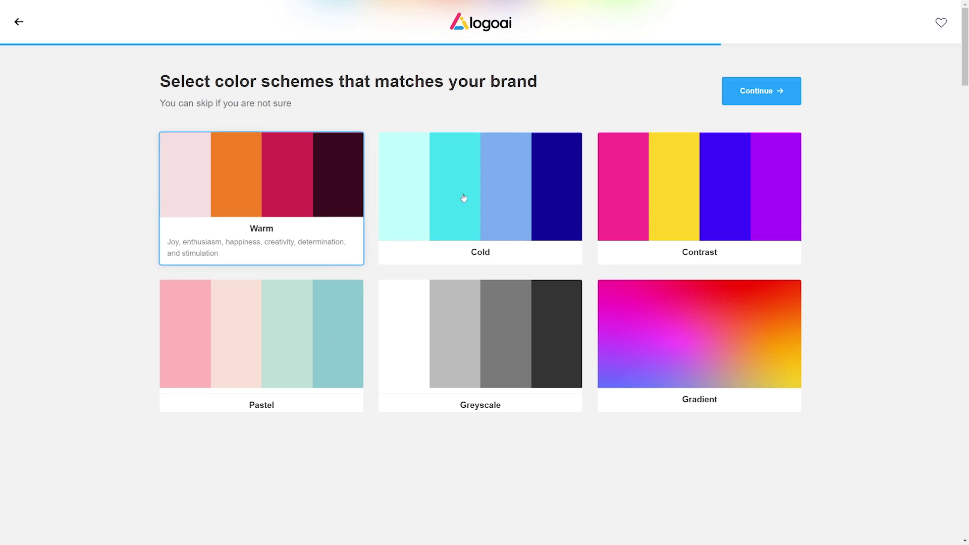
left_click(758, 99)
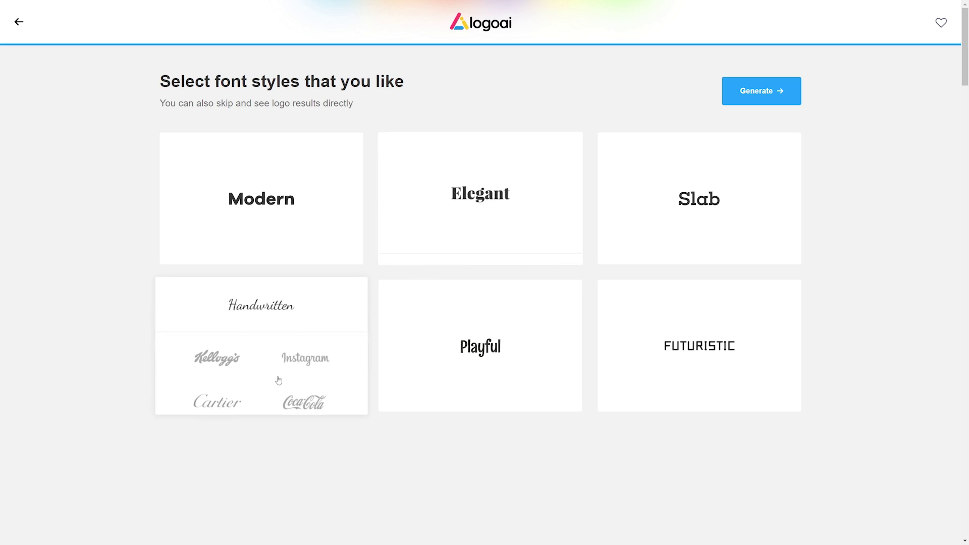
left_click(277, 327)
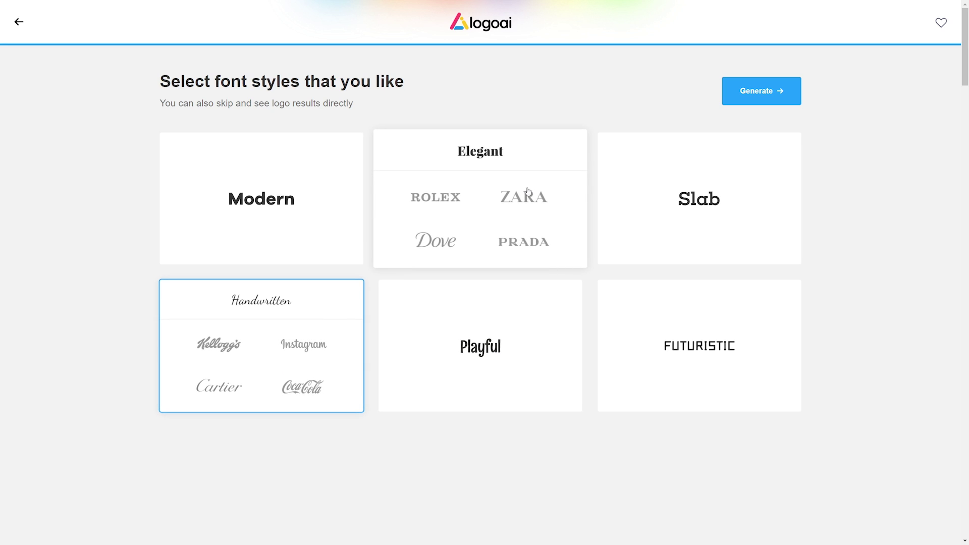
left_click(527, 190)
left_click(506, 343)
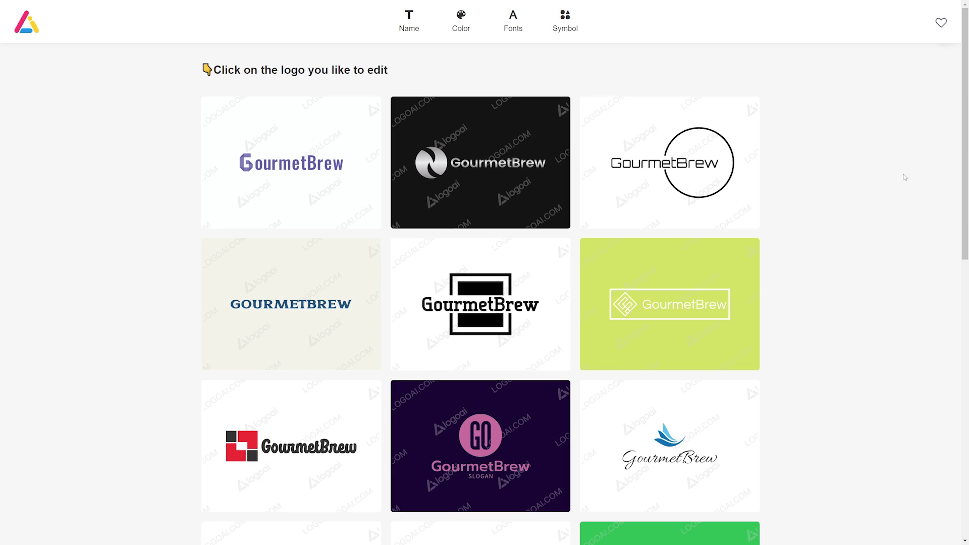
Open the white GourmetBrew logo with the black framed square behind its name for editing.
mouse_move(698, 171)
mouse_move(473, 339)
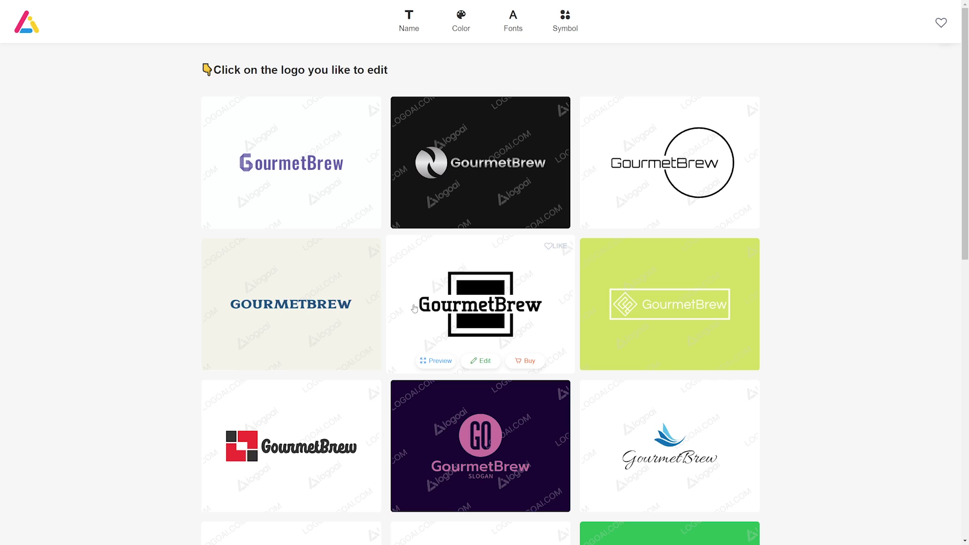
left_click(481, 361)
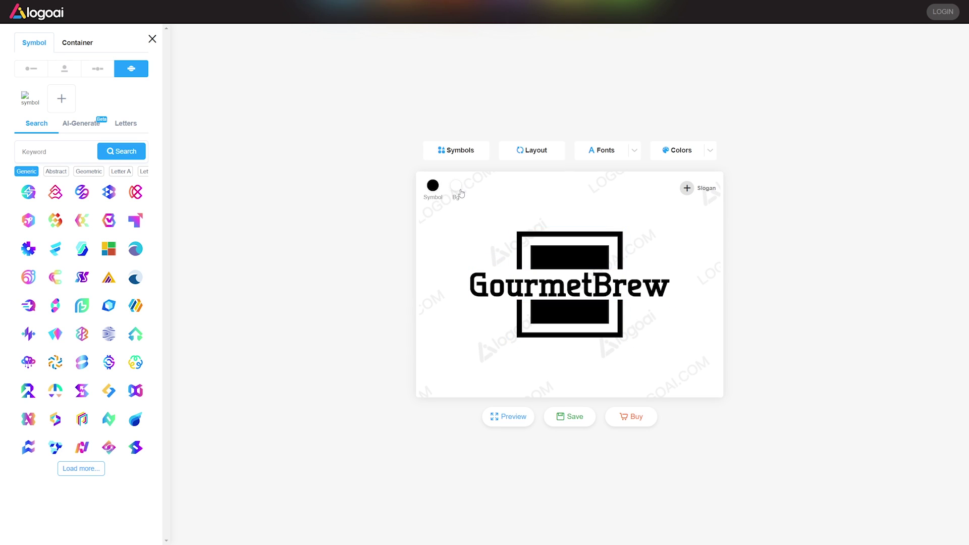
Search the symbols for "coffee" and replace the black square symbol with the solid steaming cup on a saucer.
left_click(569, 280)
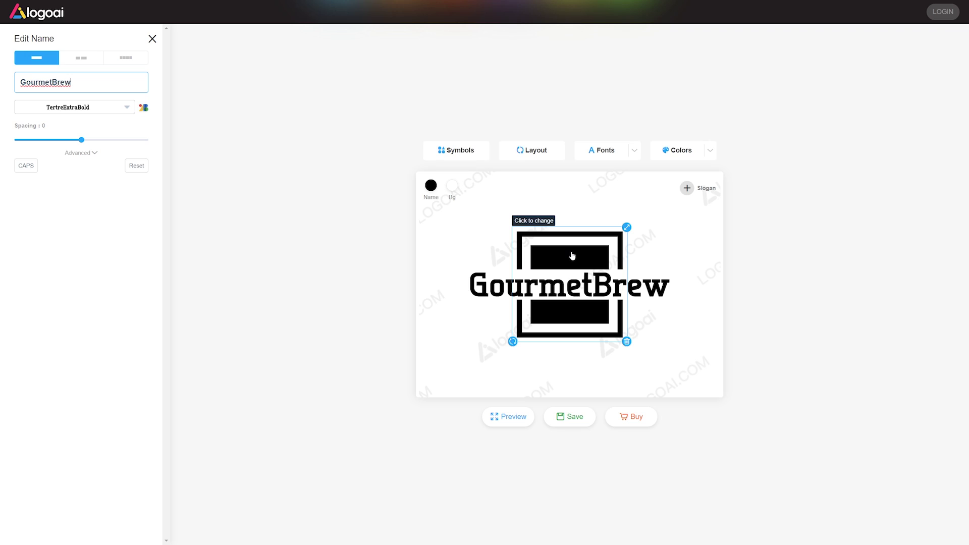
left_click(578, 251)
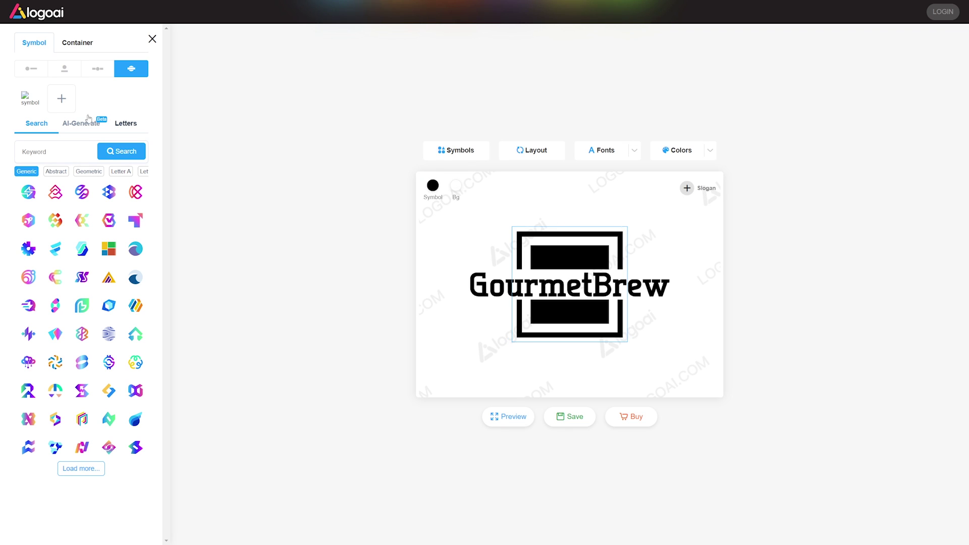
left_click(34, 151)
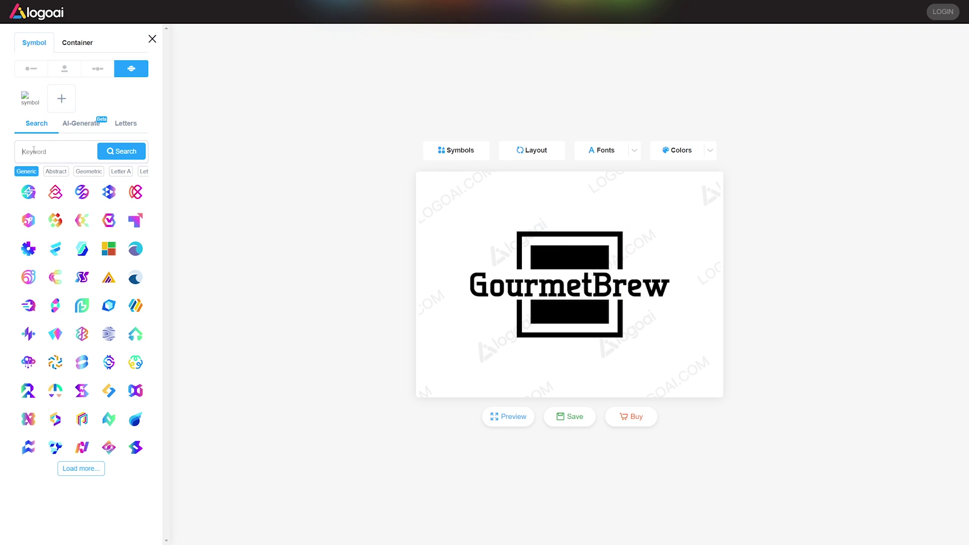
type("coffee")
left_click(112, 156)
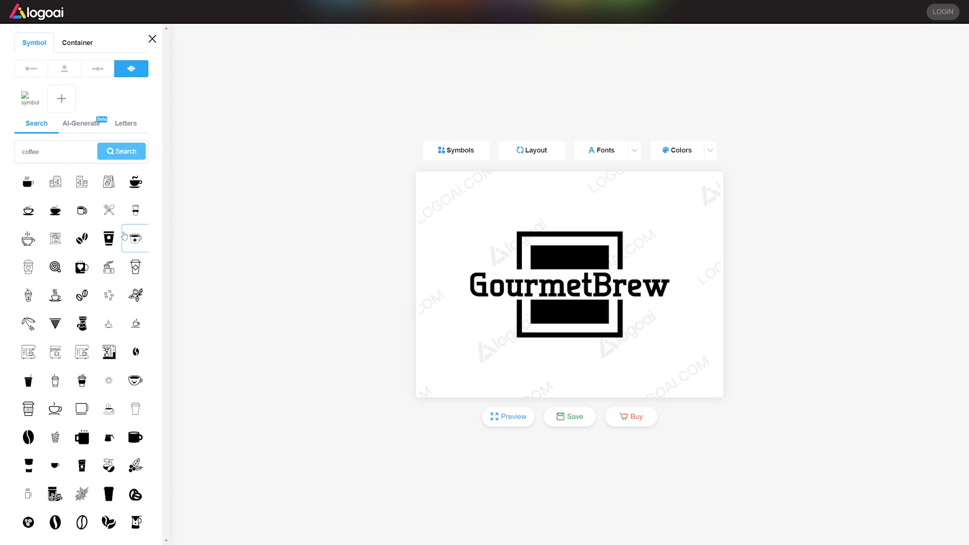
left_click(55, 210)
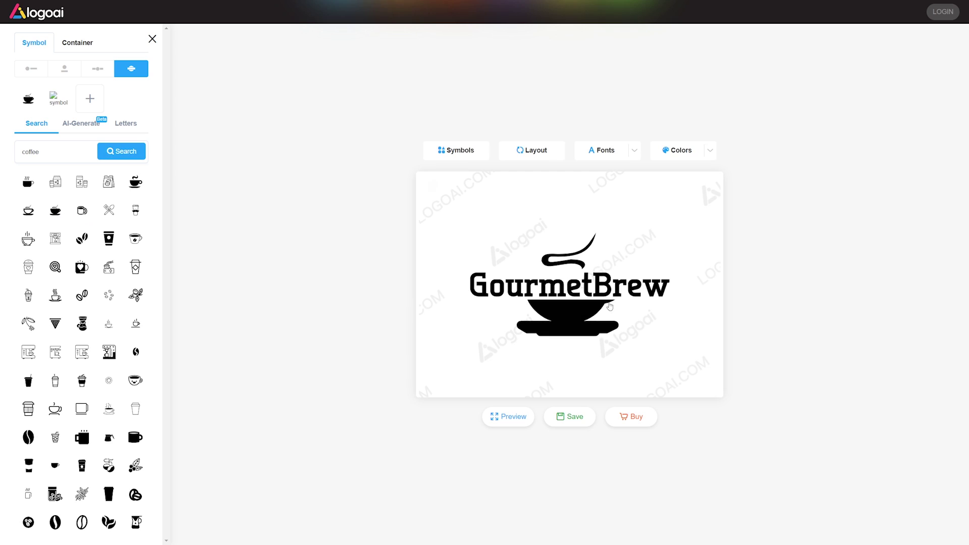
Try the GourmetBrew name above the cup's rim, and position it across the middle of the cup.
left_click_drag(613, 289, 613, 271)
left_click(595, 236)
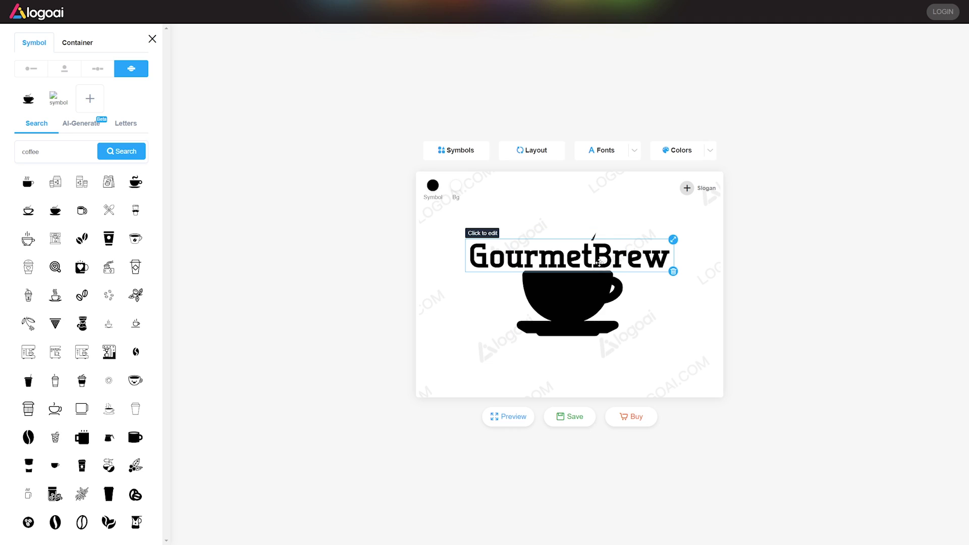
left_click_drag(598, 263, 622, 299)
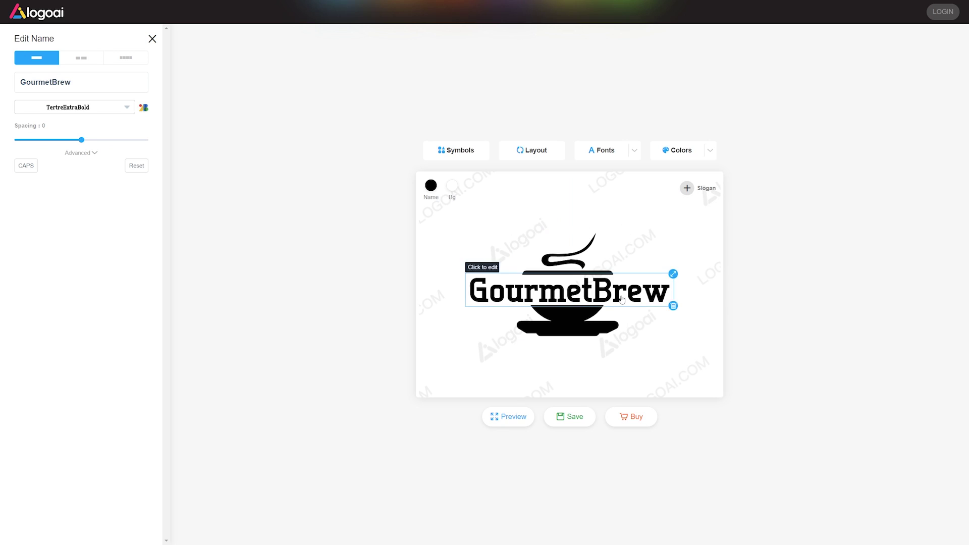
Swap the symbol for the coffee cup with the thick steam swirl and raise the GourmetBrew name slightly over it.
left_click(550, 263)
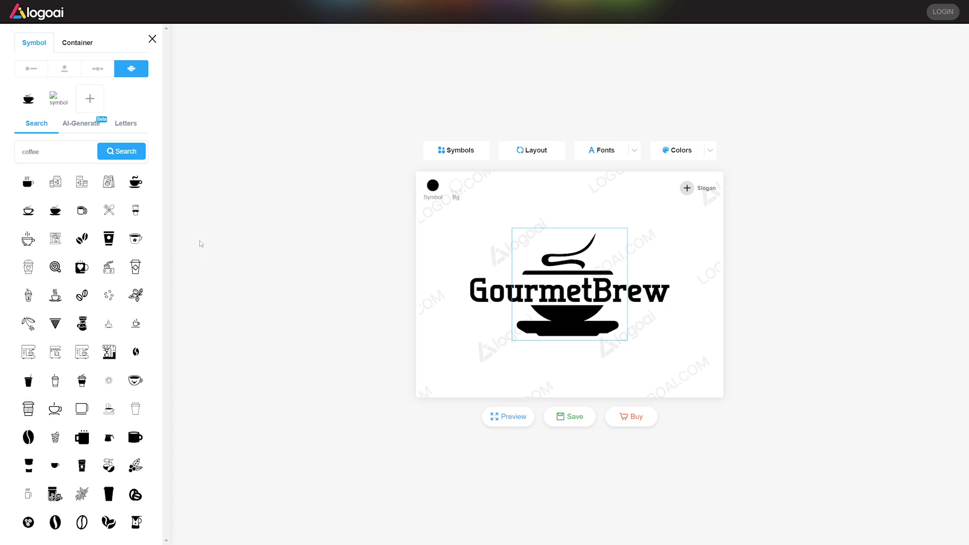
left_click(136, 185)
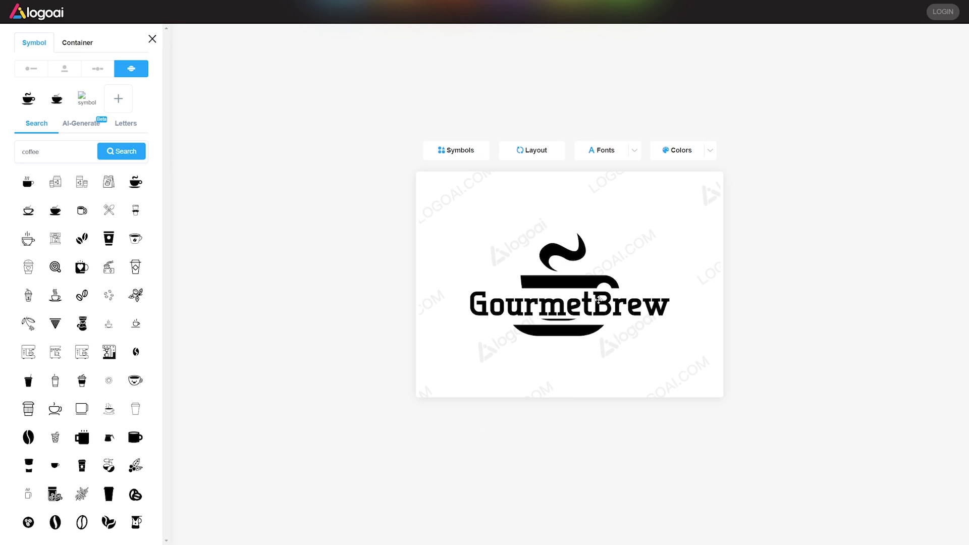
left_click(600, 295)
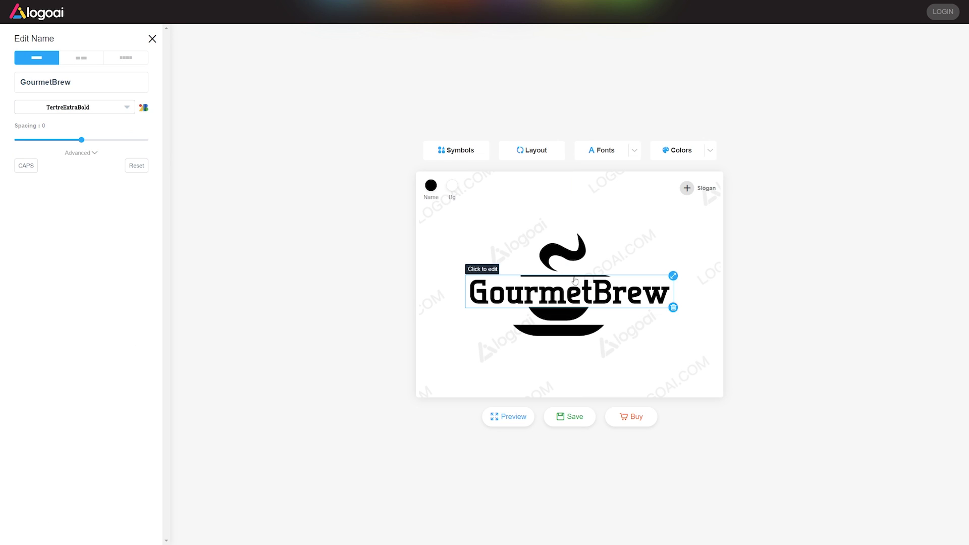
Replace the cup symbol with the pair of solid coffee beans, placed above the GourmetBrew name.
left_click(548, 259)
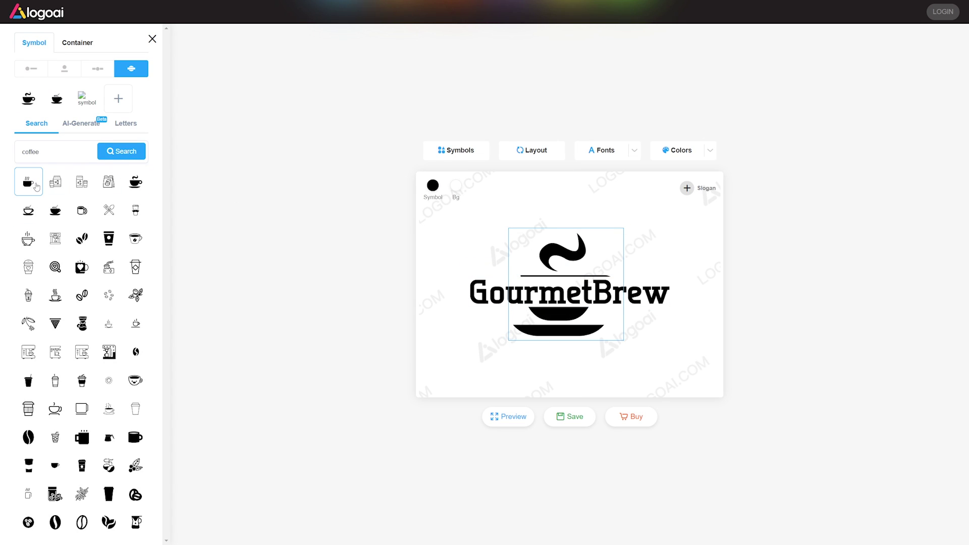
left_click(109, 523)
scroll(108, 454, "down", 4)
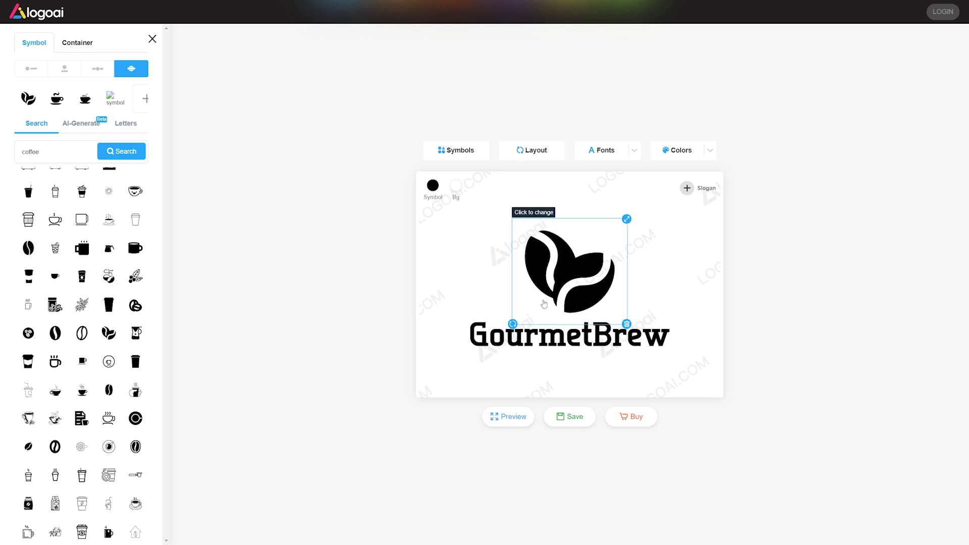
Examine the AI symbol generator's prompt field, style choices and icon count option.
left_click(81, 123)
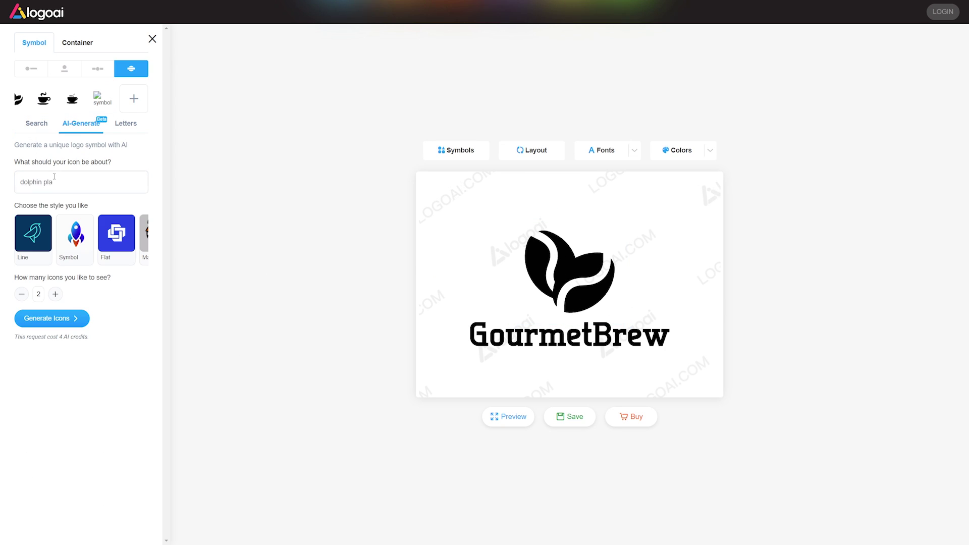
left_click(68, 183)
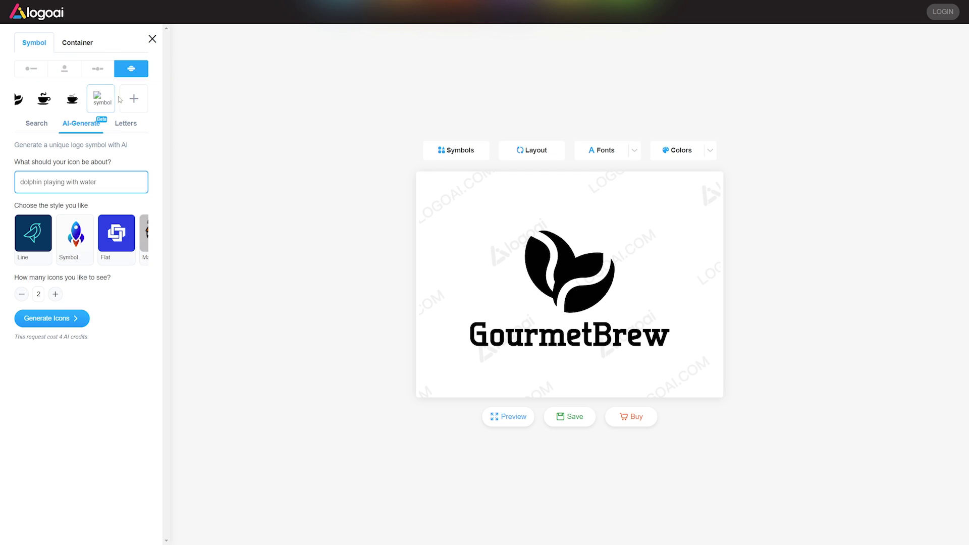
left_click(49, 123)
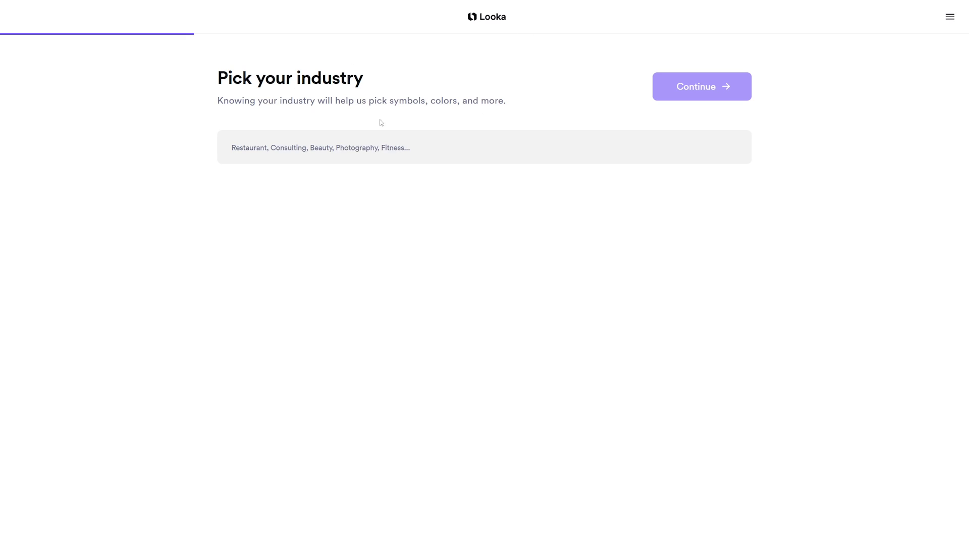
In Looka, enter "Artisanal Coffee Shop" as the industry and continue to the logo inspirations.
left_click(317, 145)
type("Artisanal Coffee Shop")
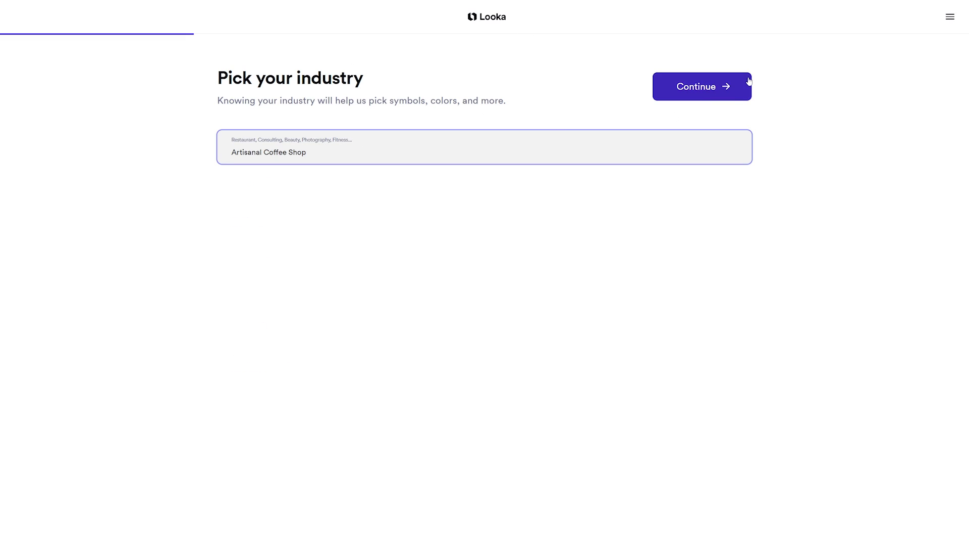
left_click_drag(276, 145, 231, 152)
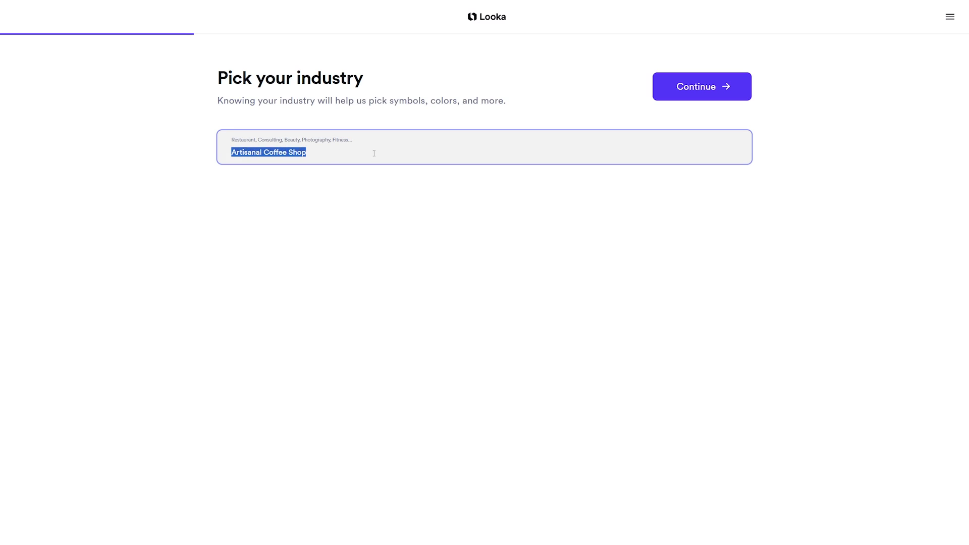
left_click(372, 151)
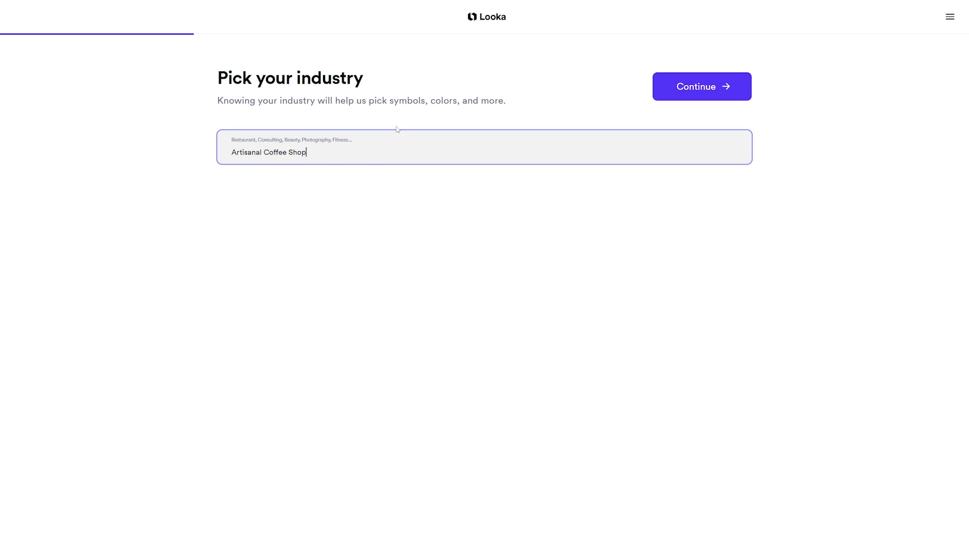
left_click(704, 88)
Pick the Macadamia Desserts, Pete's Coffee and Casey's Corner logos as inspiration.
scroll(356, 126, "down", 2)
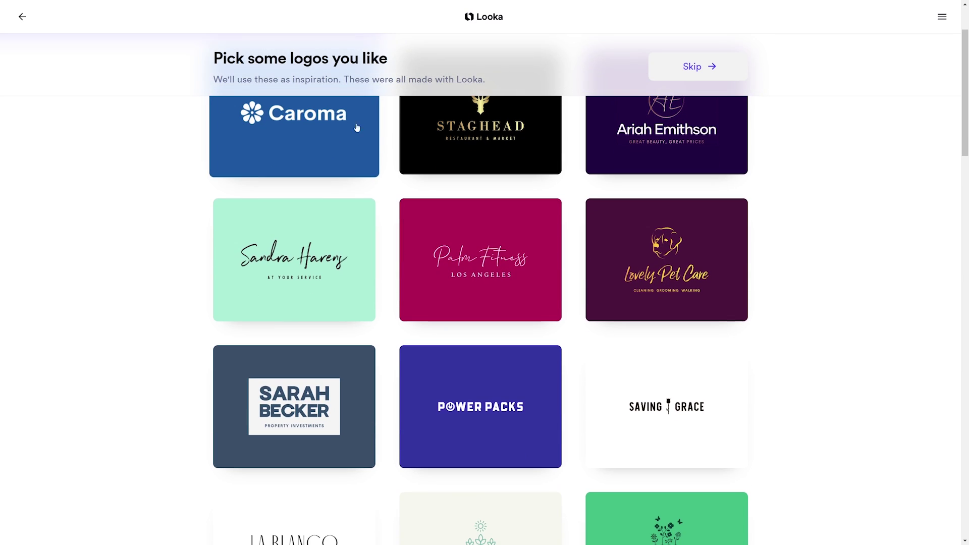
scroll(742, 262, "down", 5)
scroll(699, 258, "up", 7)
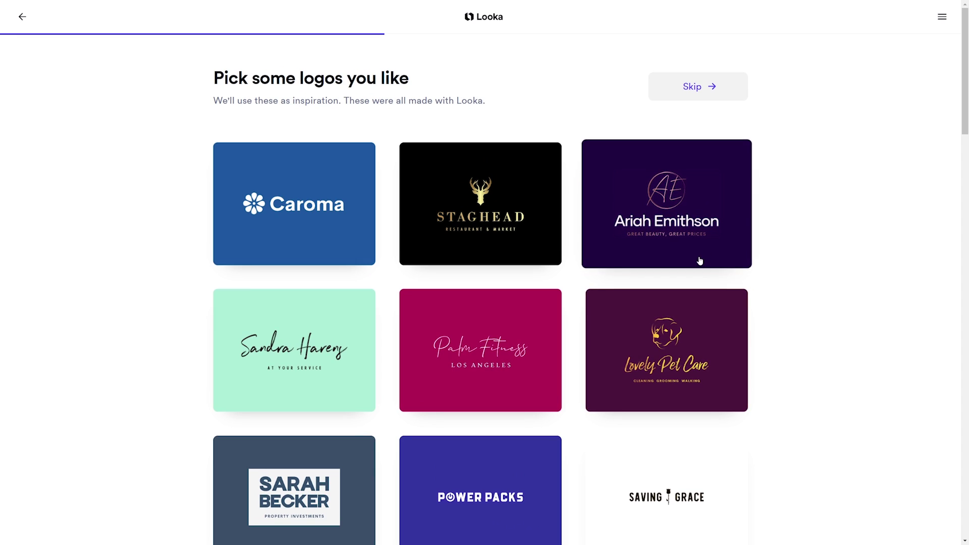
scroll(483, 201, "down", 10)
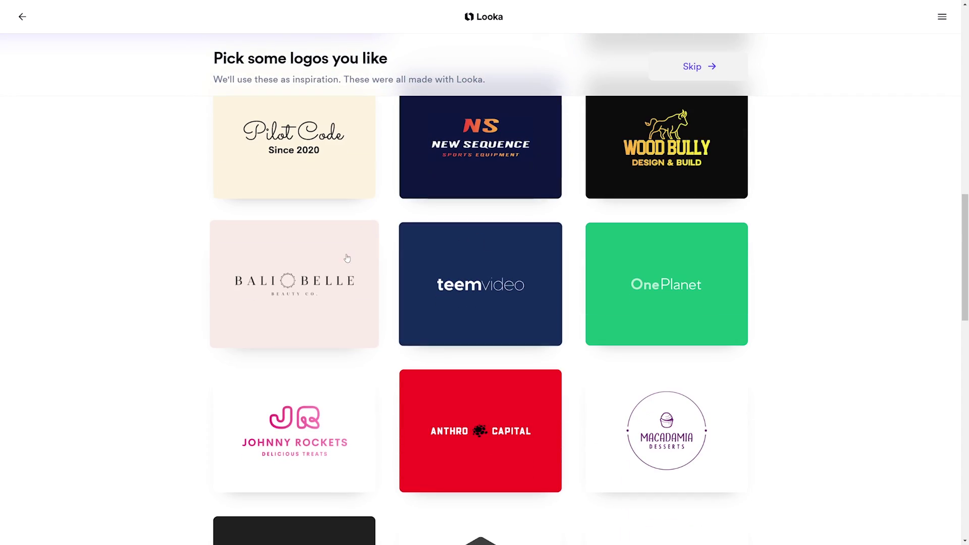
scroll(649, 202, "down", 5)
left_click(649, 201)
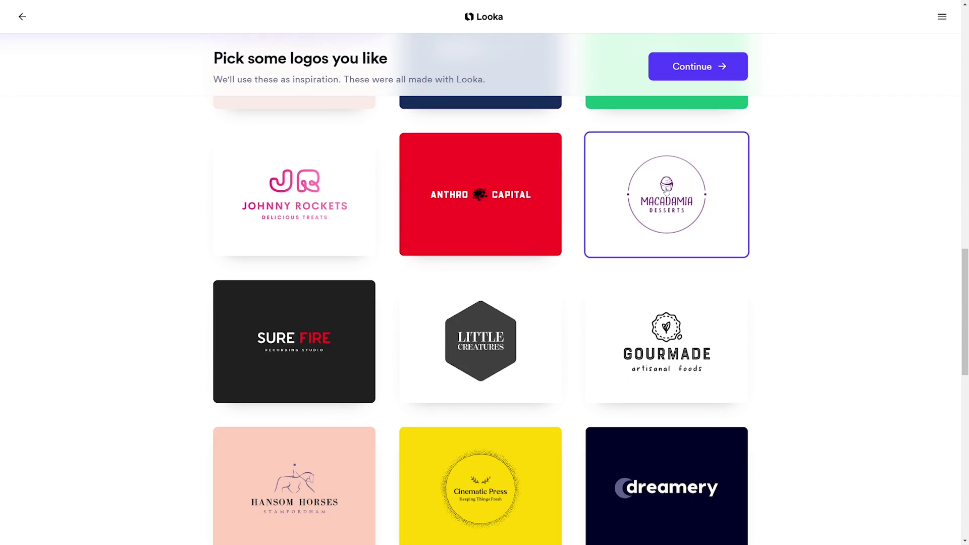
scroll(649, 201, "down", 3)
scroll(649, 201, "down", 5)
left_click(656, 217)
scroll(558, 221, "down", 5)
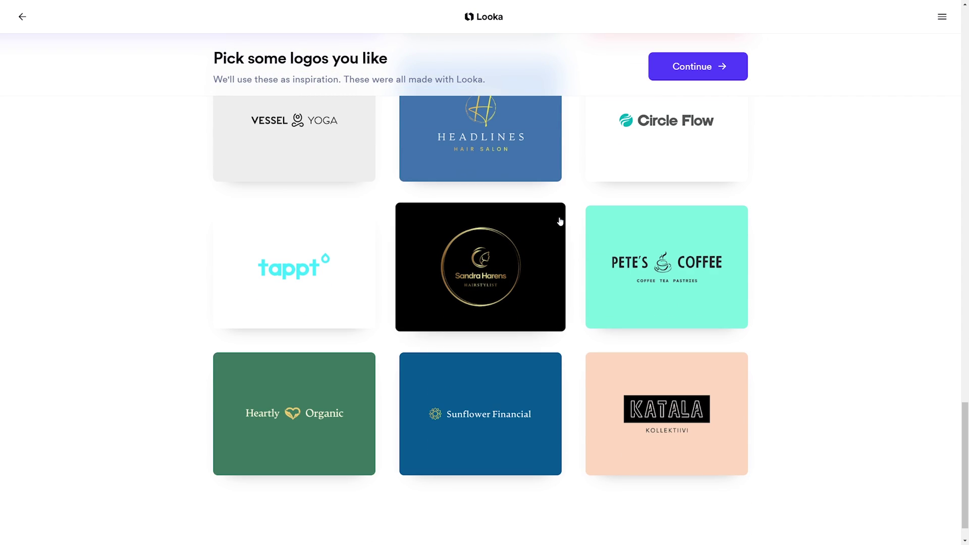
left_click(665, 263)
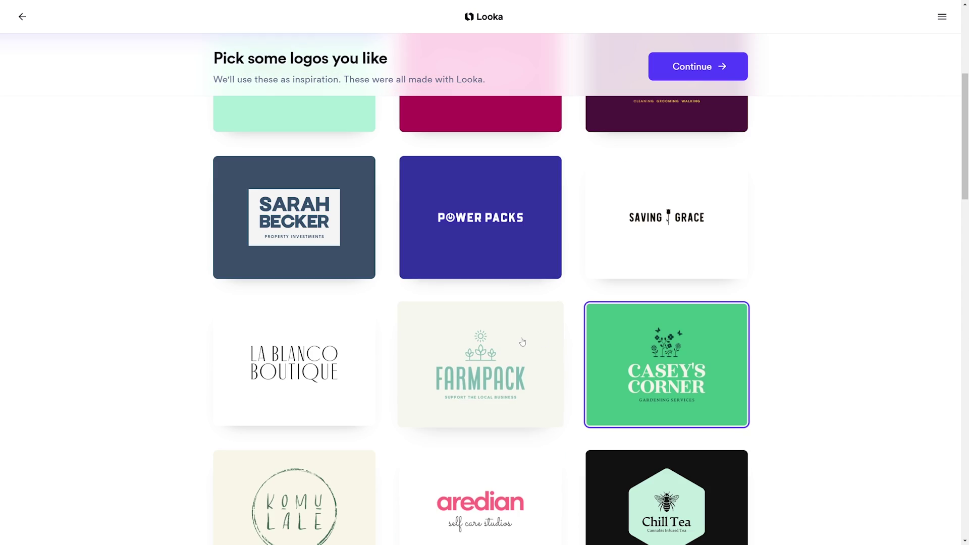
Add the Farmpack logo to the inspiration picks and continue to the color choice.
left_click(499, 353)
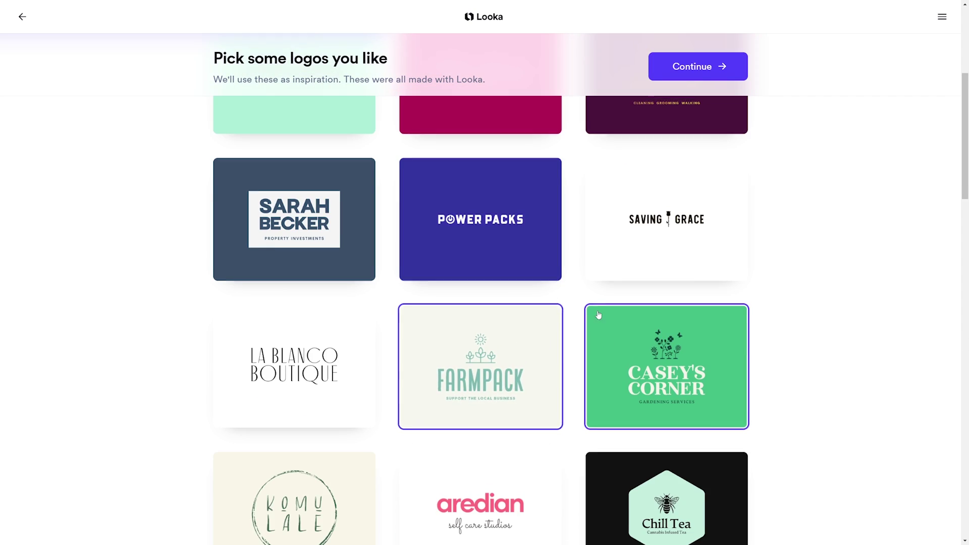
scroll(607, 309, "up", 5)
scroll(611, 305, "down", 3)
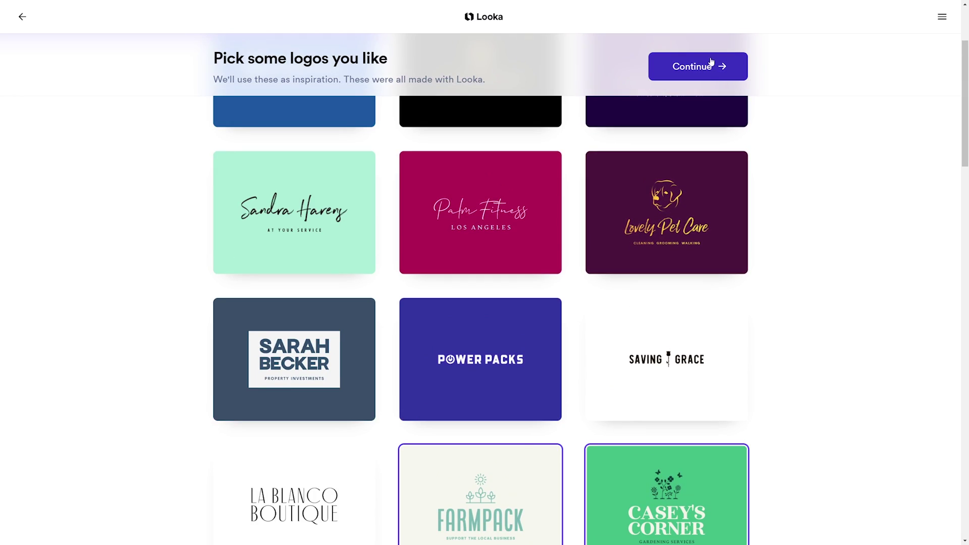
left_click(705, 67)
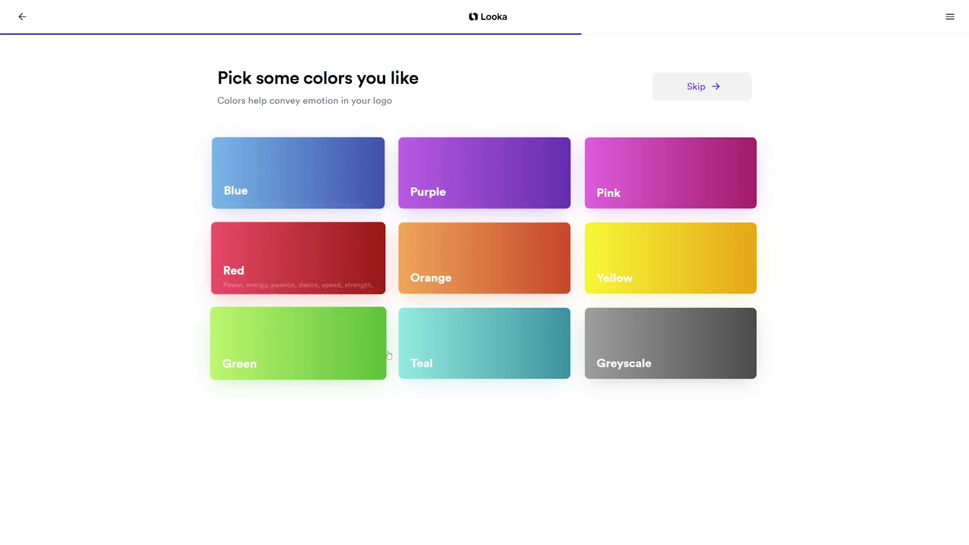
Choose Orange as the preferred color and enter GourmetBrew as the company name.
left_click(479, 264)
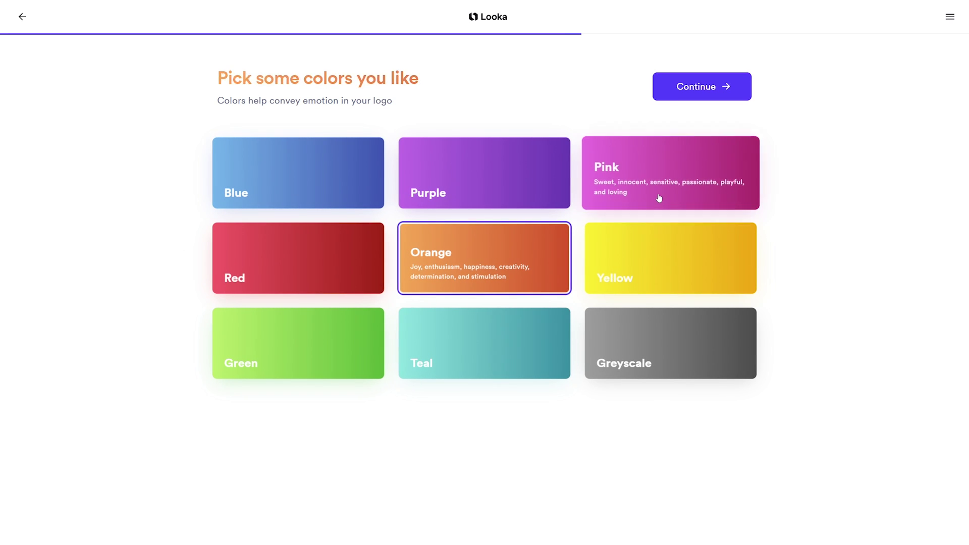
left_click(703, 87)
type("GourmetBites")
left_click(701, 86)
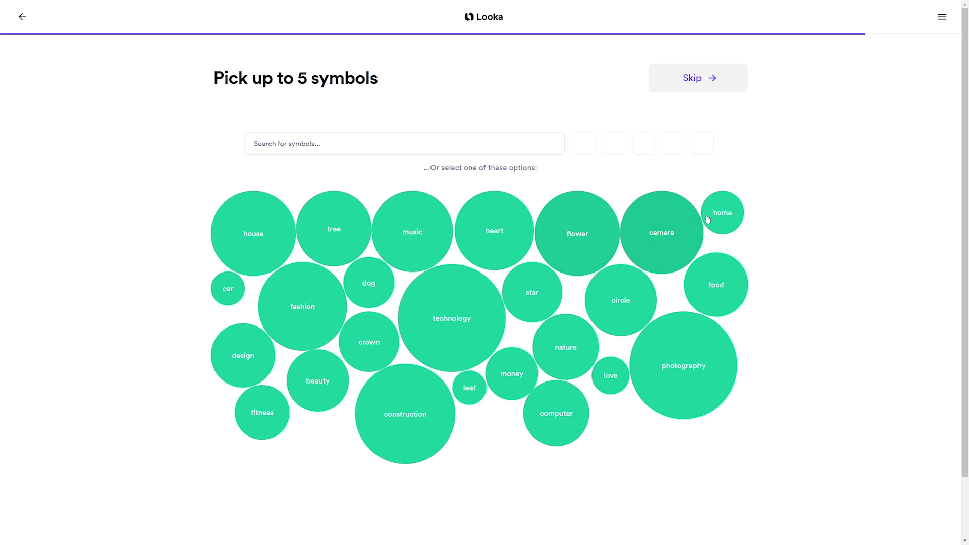
Search the symbols for "coffee" and pick the solid steaming cup and the solid pair of coffee beans.
left_click(366, 147)
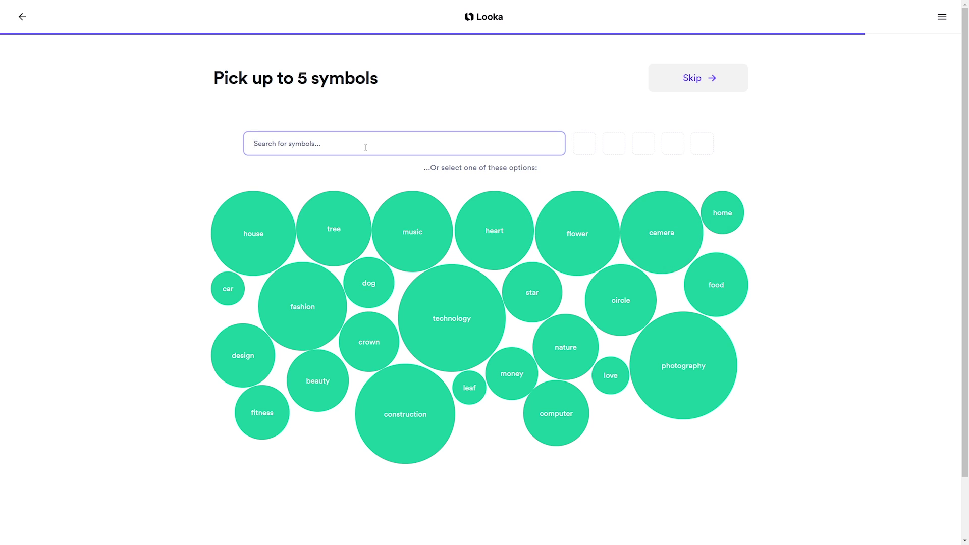
type("coffee")
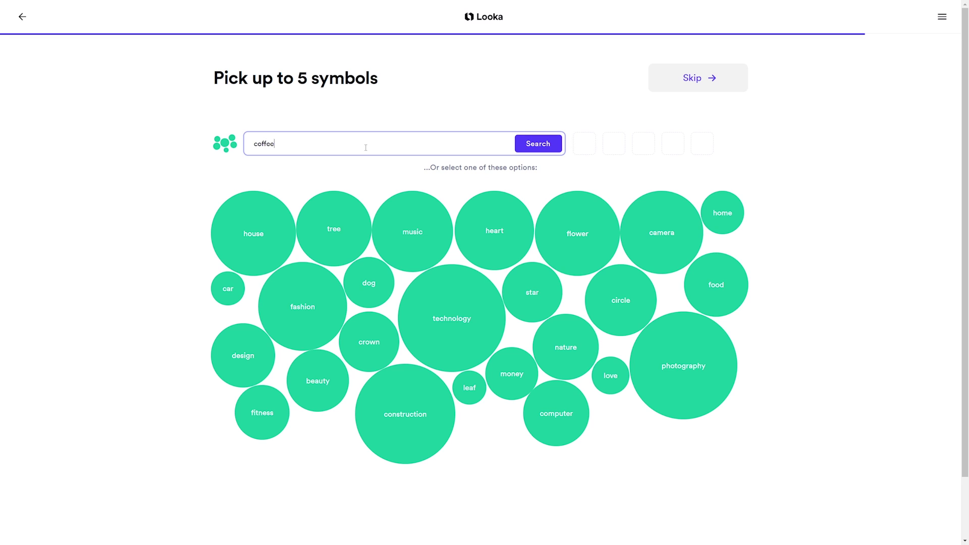
left_click(545, 142)
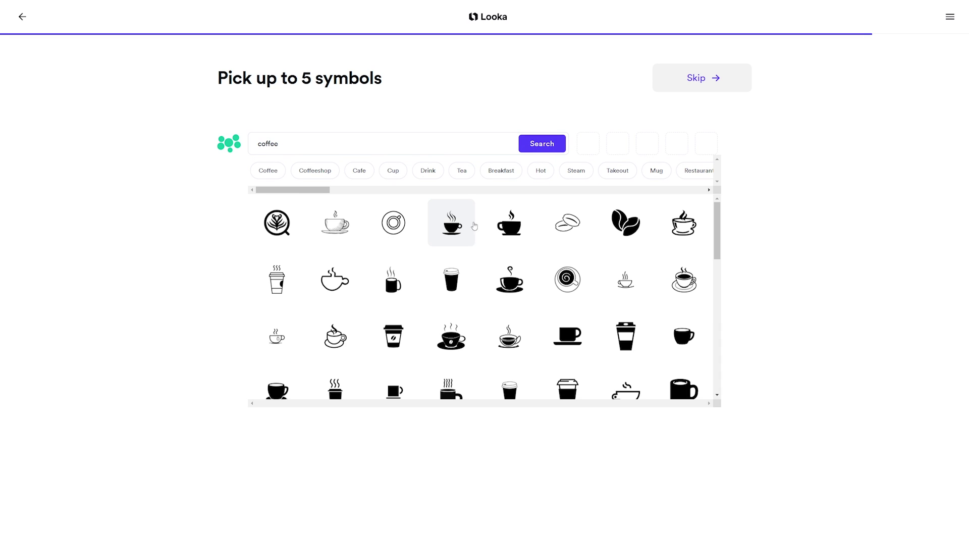
left_click(503, 231)
left_click(628, 229)
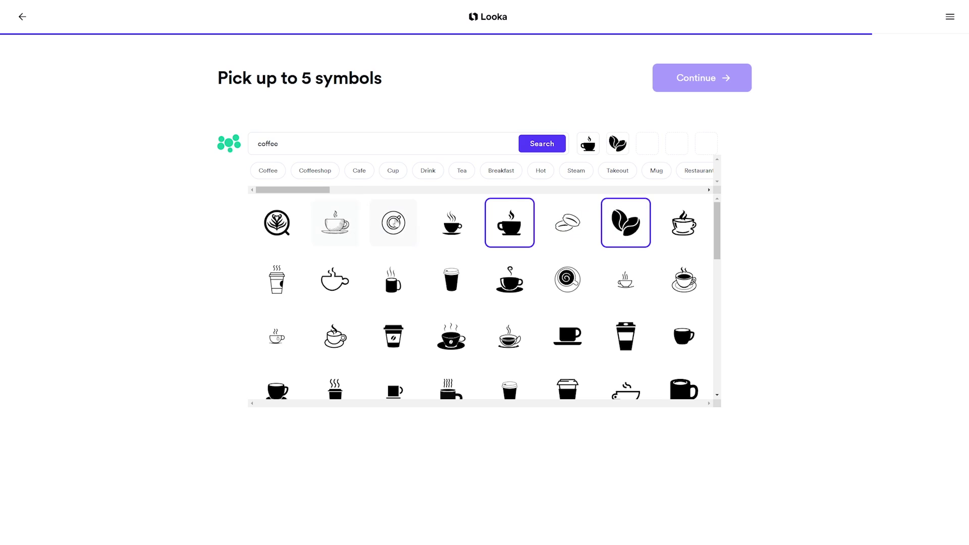
Add the solid steaming mug, the outlined cup on a saucer and the cup with three steam swirls, then generate the logos.
left_click(394, 279)
scroll(555, 312, "down", 3)
scroll(656, 293, "up", 3)
left_click(683, 279)
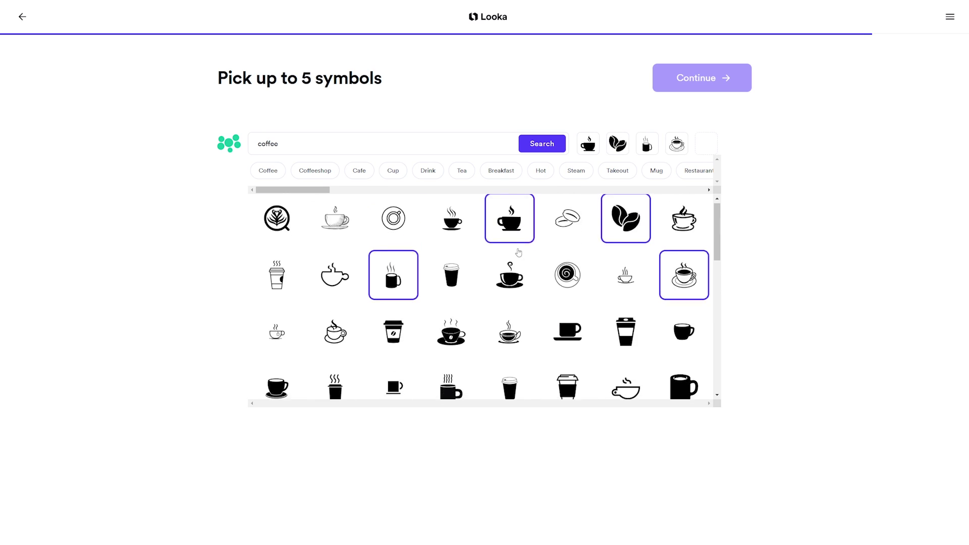
scroll(689, 271, "down", 5)
scroll(689, 272, "down", 4)
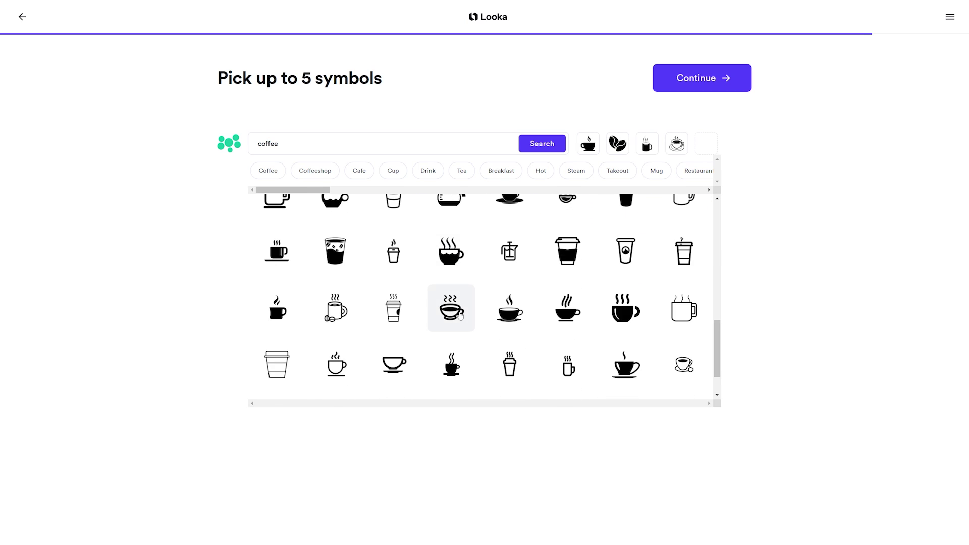
left_click(455, 310)
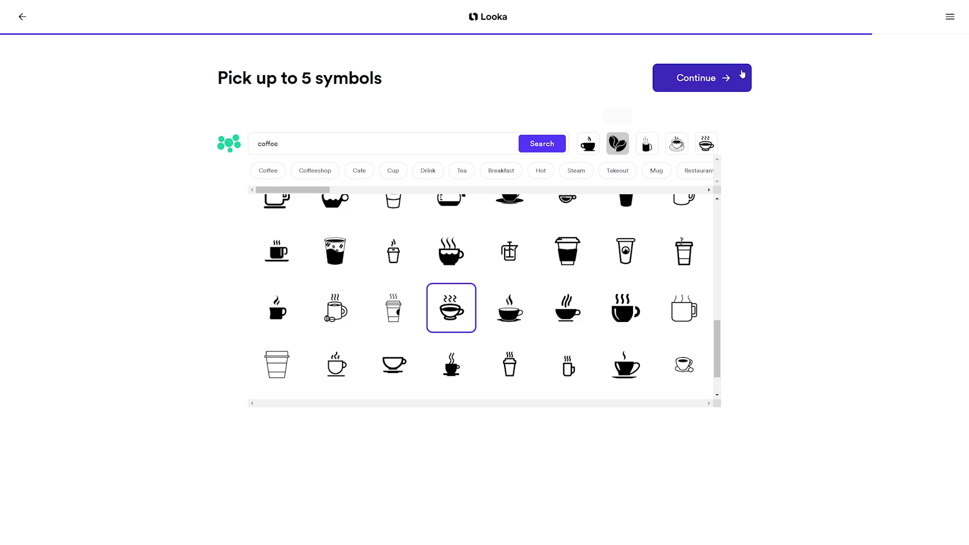
left_click(714, 85)
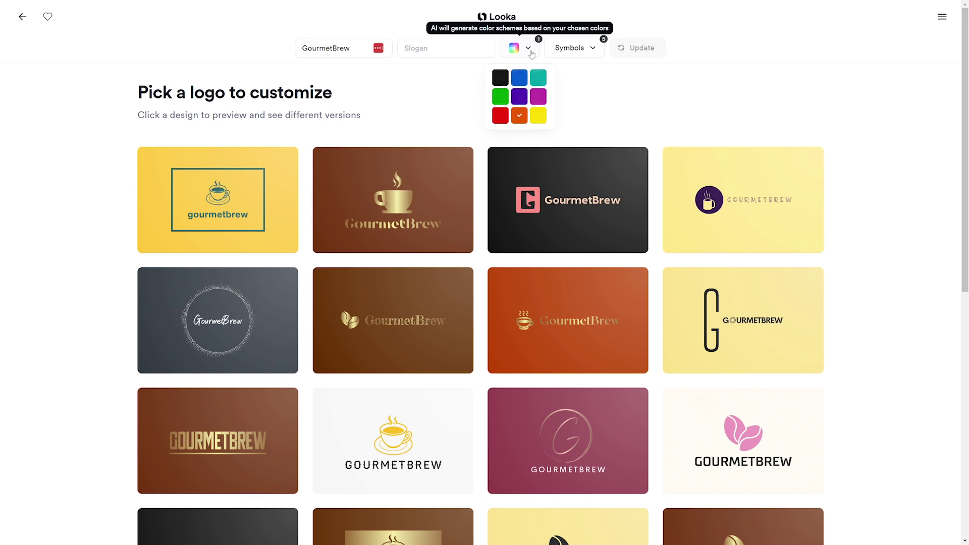
Make purple the only color preference and update the generated logo designs.
mouse_move(528, 52)
left_click(519, 102)
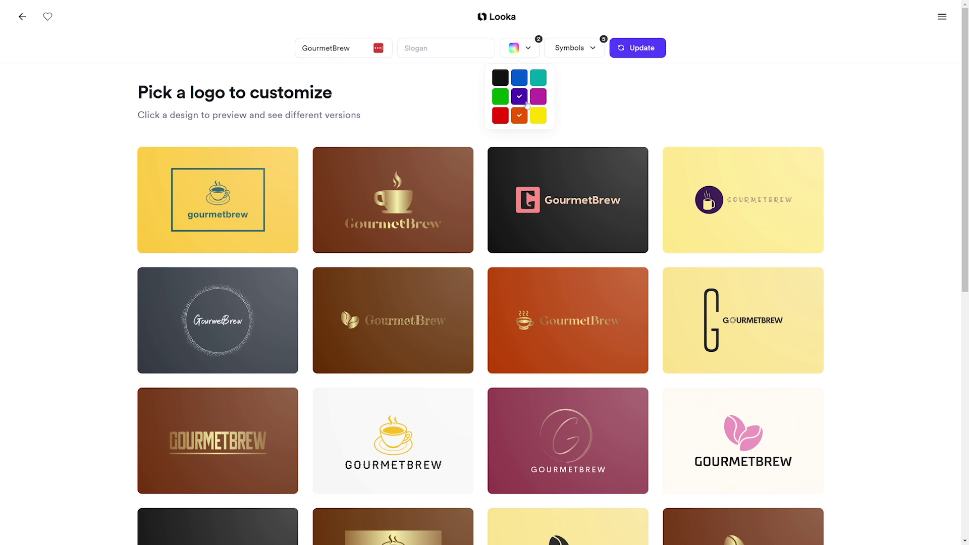
left_click(647, 49)
Browse the updated designs and open the white one with the teal steaming cup beside the GourmetBrew name for customization.
scroll(510, 299, "down", 9)
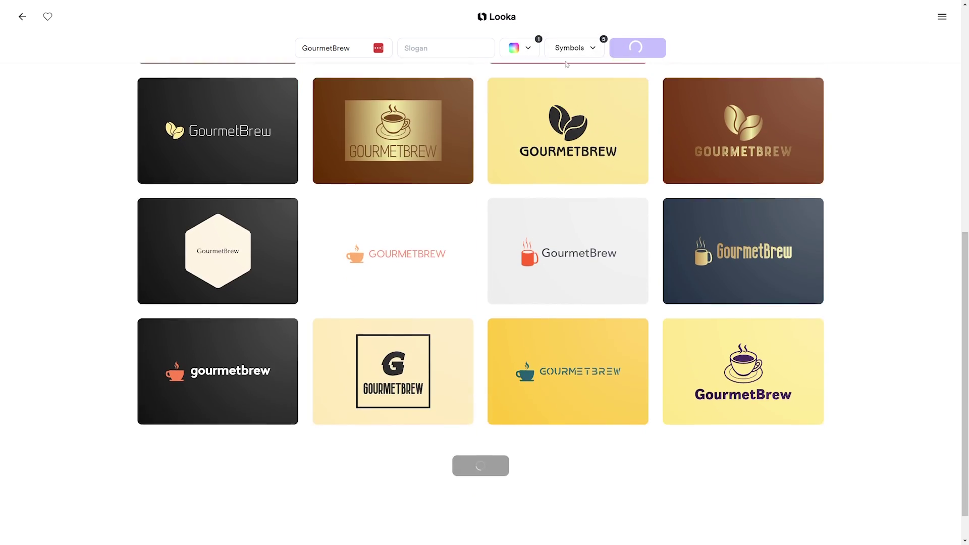
scroll(510, 299, "down", 2)
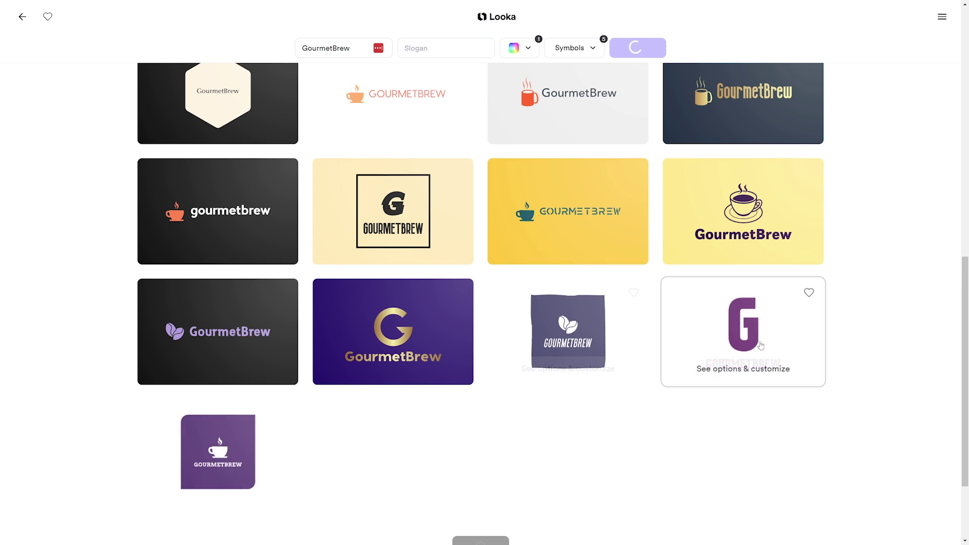
scroll(850, 306, "down", 2)
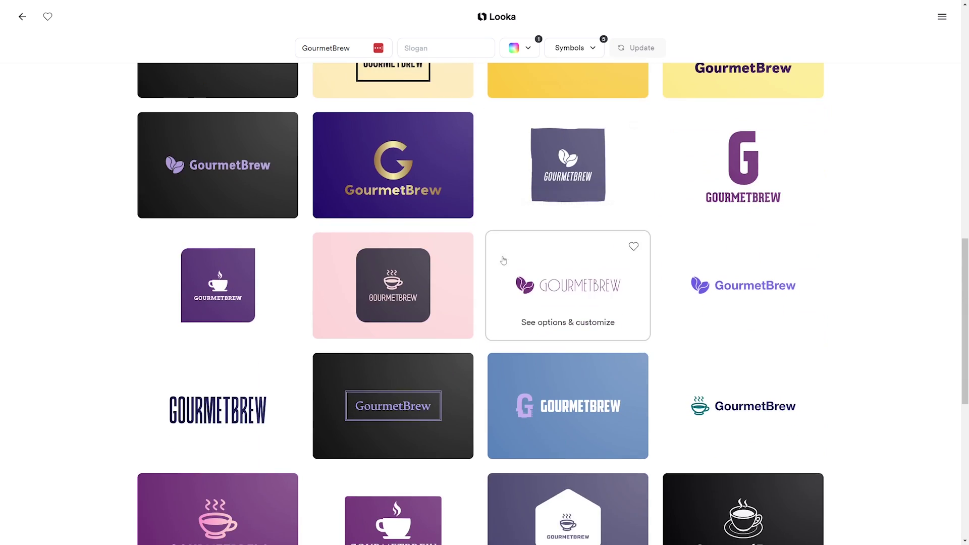
scroll(503, 260, "down", 3)
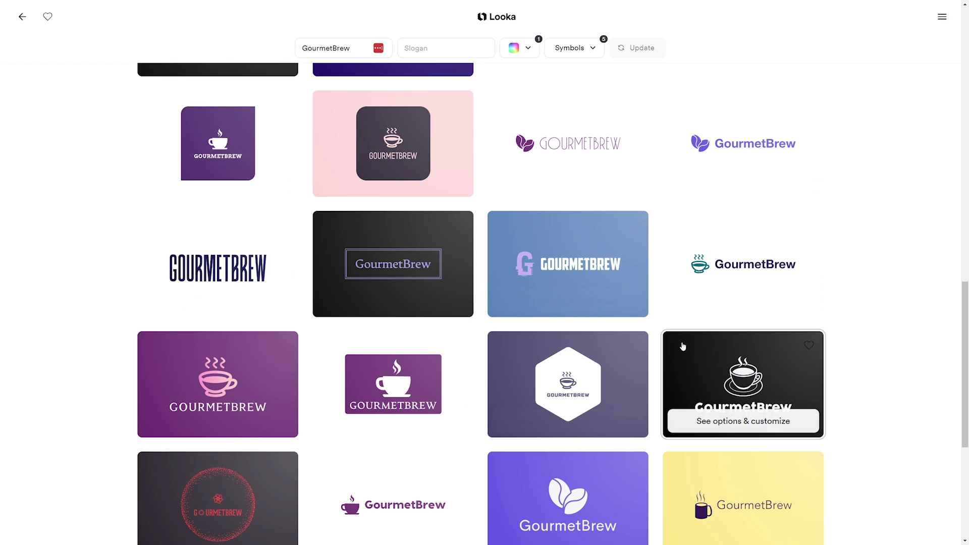
scroll(507, 290, "down", 2)
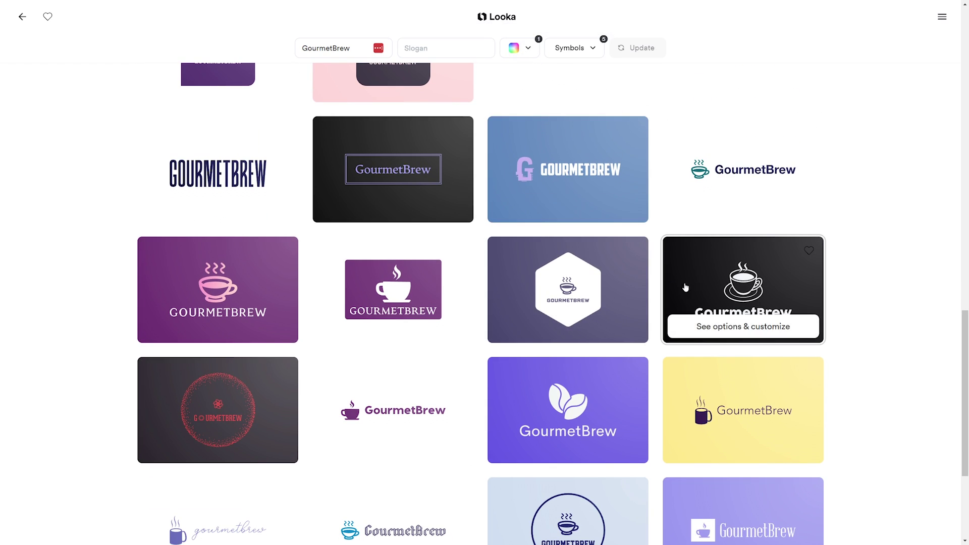
scroll(578, 276, "down", 2)
scroll(577, 276, "up", 4)
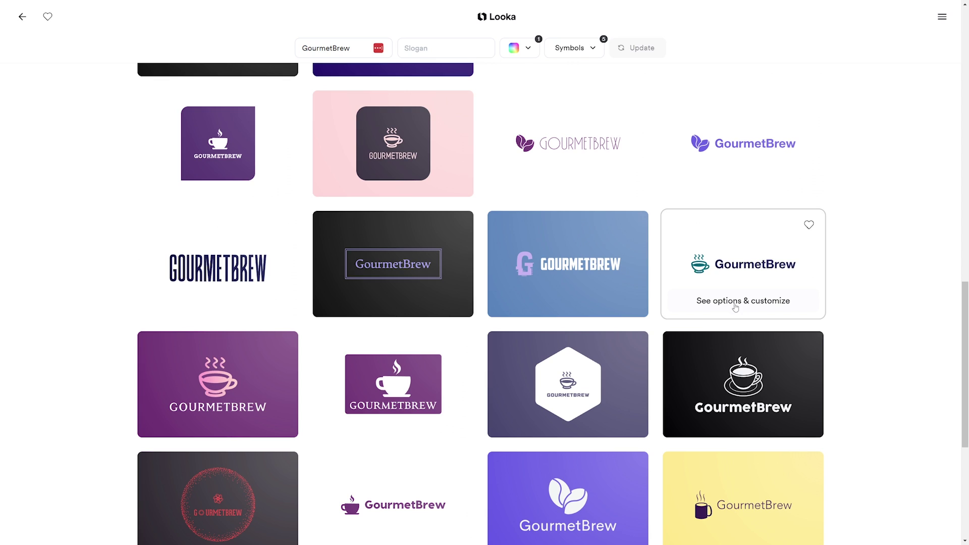
left_click(753, 306)
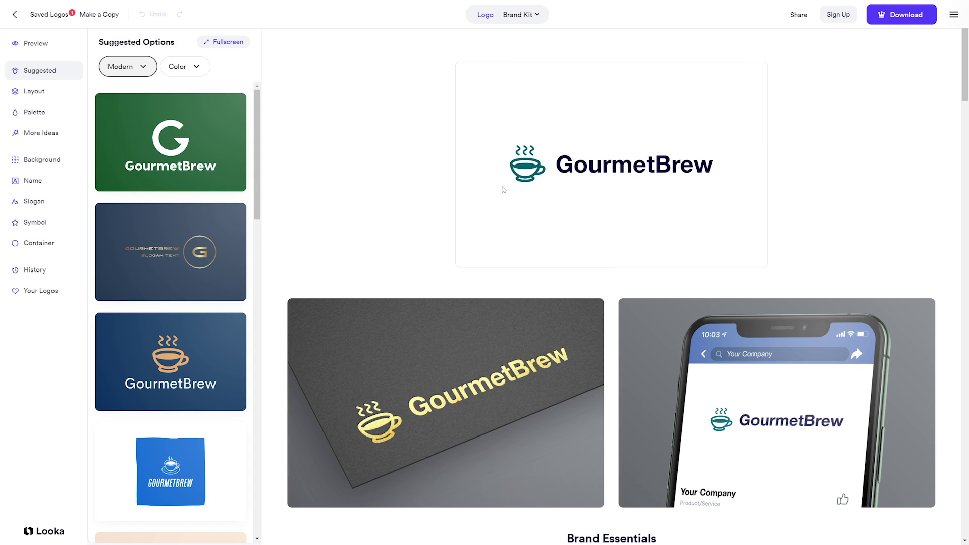
Recolor the coffee cup symbol of the GourmetBrew logo purple, #8C52FF.
left_click(525, 167)
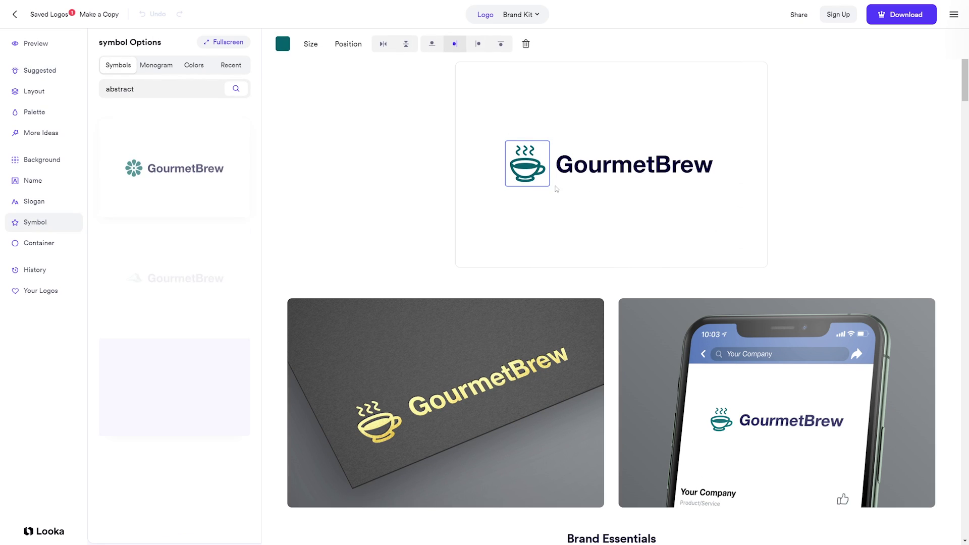
left_click(282, 44)
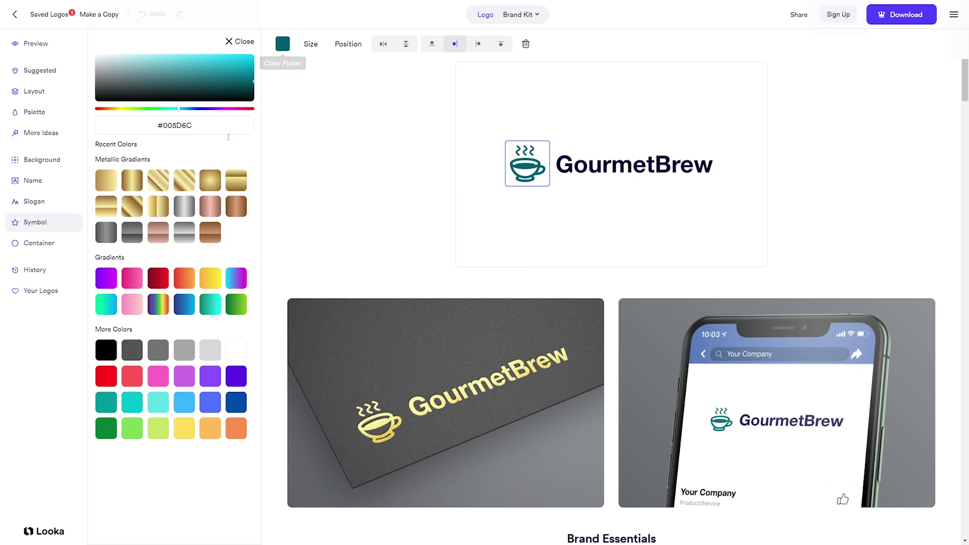
left_click(210, 414)
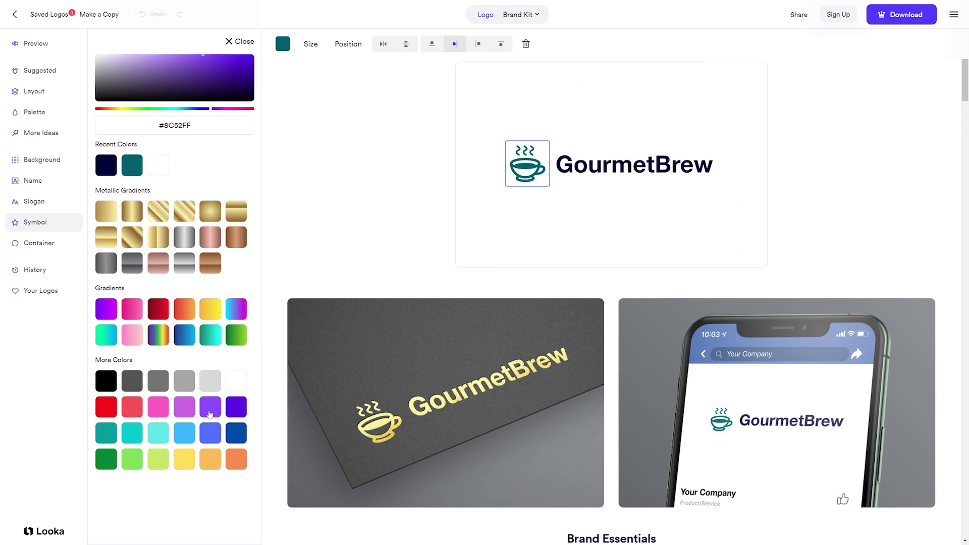
Change the font of the GourmetBrew name to the handwritten brush-script style.
left_click(588, 171)
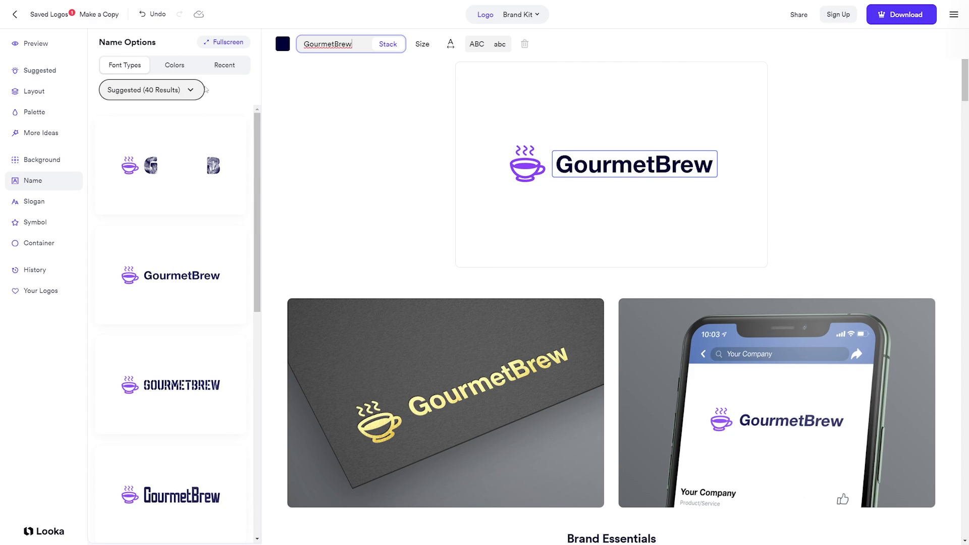
scroll(192, 302, "down", 5)
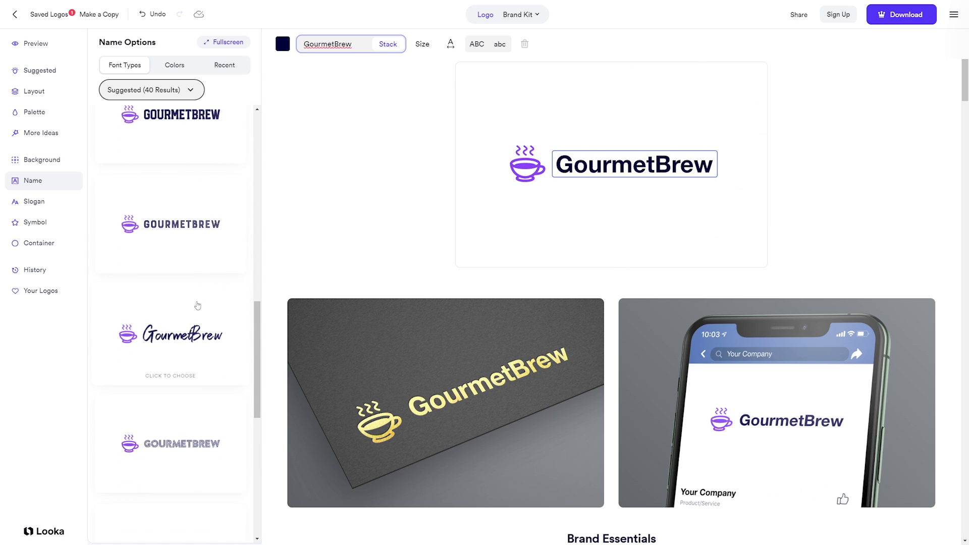
left_click(197, 305)
Search the logo symbols for "coffee" and replace the current symbol with the solid cup with a single steam swirl.
left_click_drag(135, 89, 80, 88)
type("coffee")
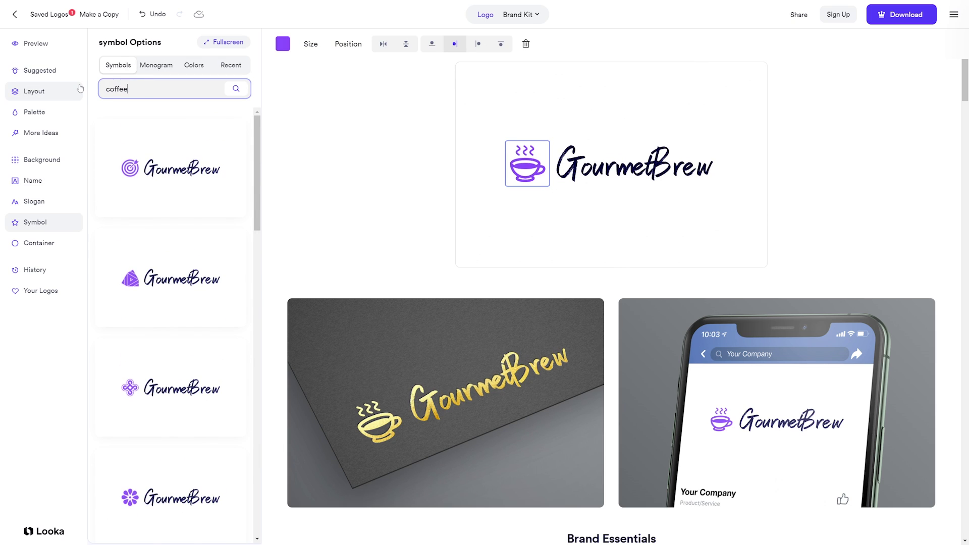
key("Return")
left_click(176, 323)
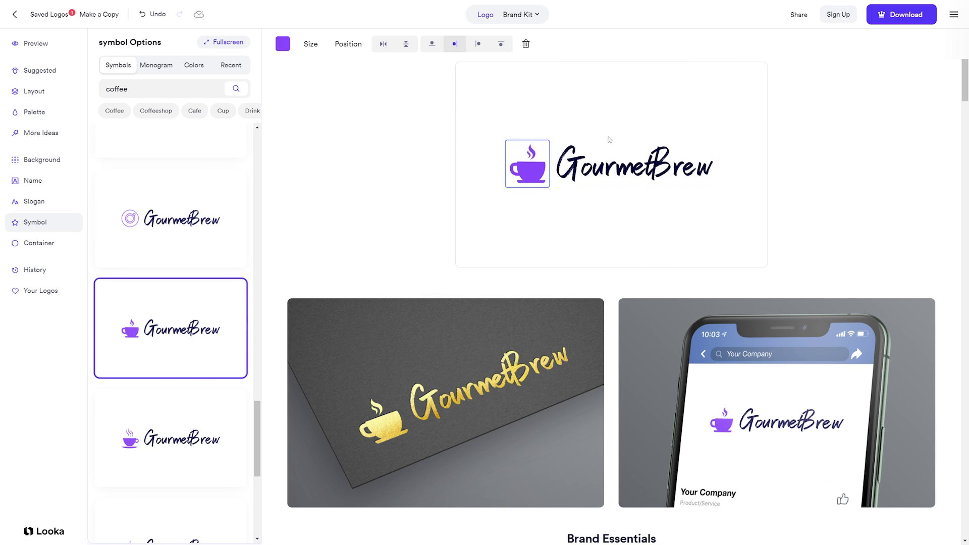
scroll(609, 140, "down", 4)
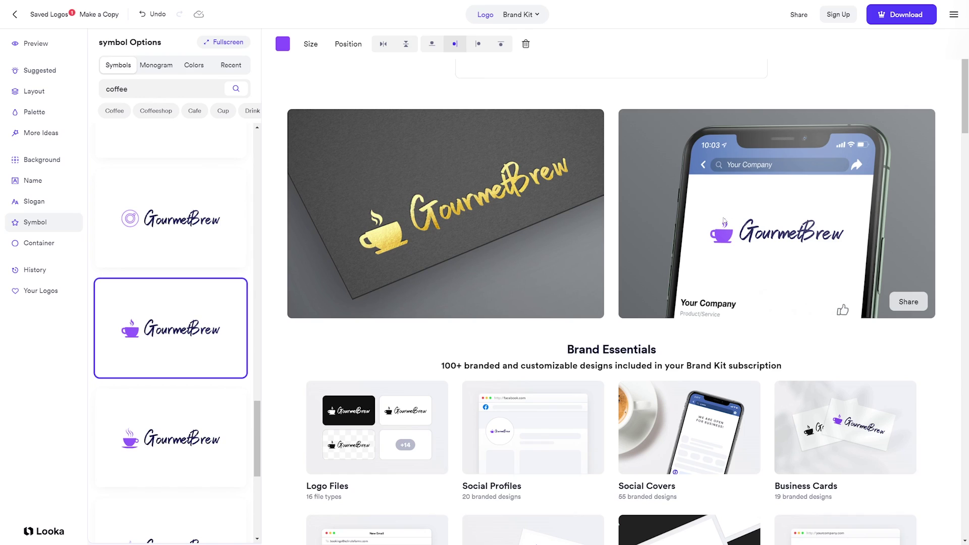
scroll(722, 219, "down", 4)
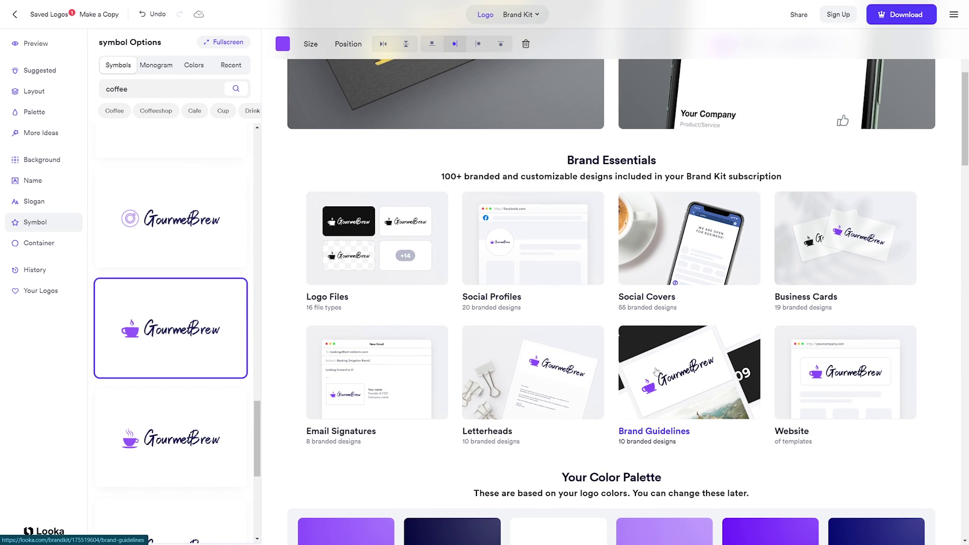
scroll(734, 266, "up", 7)
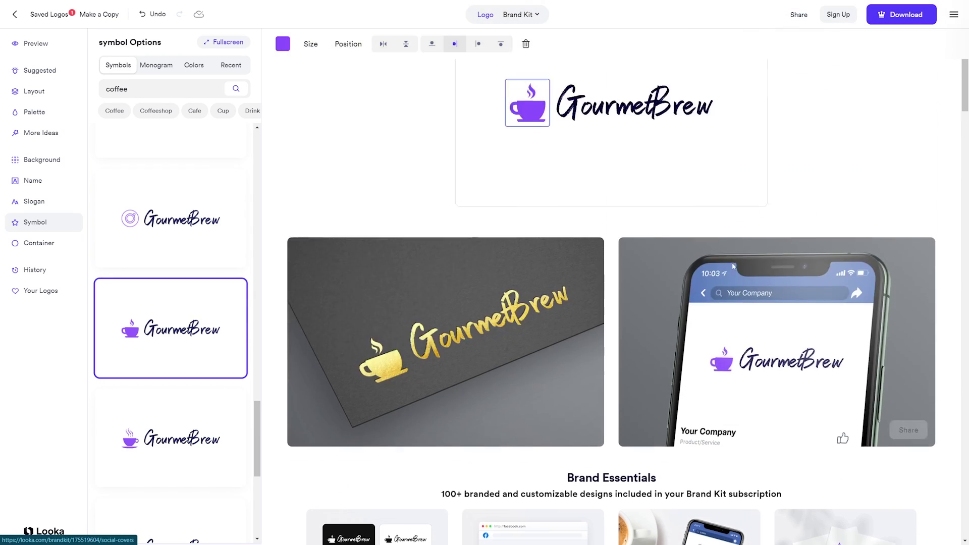
scroll(758, 232, "up", 1)
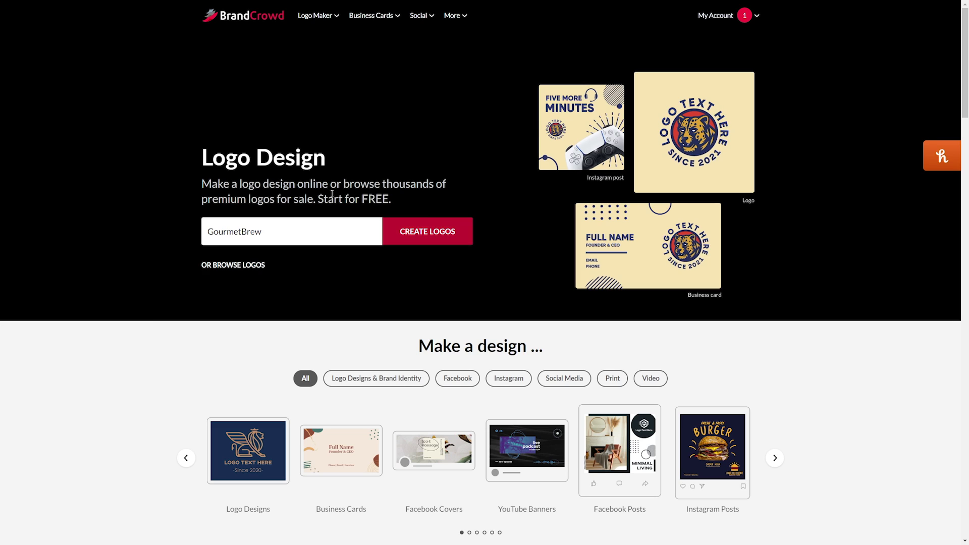
In BrandCrowd, generate GourmetBrew logos with the keywords "Artistic coffee cup or bean, warm, earth tones, rounded shapes, handwritten-style font".
key("Return")
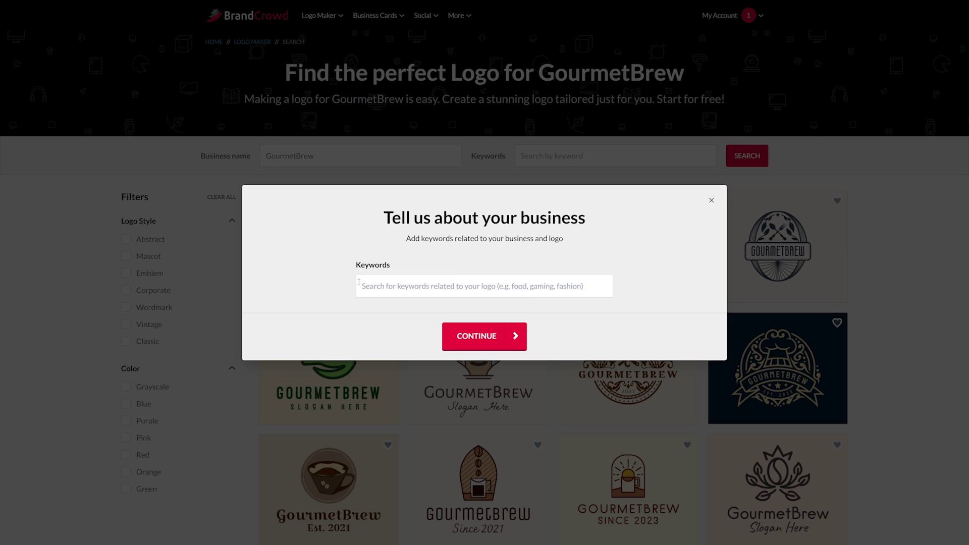
type("Coffee cup or bean, warm, earth tones, rounded shapes, handwritten-style font")
left_click_drag(447, 286, 671, 295)
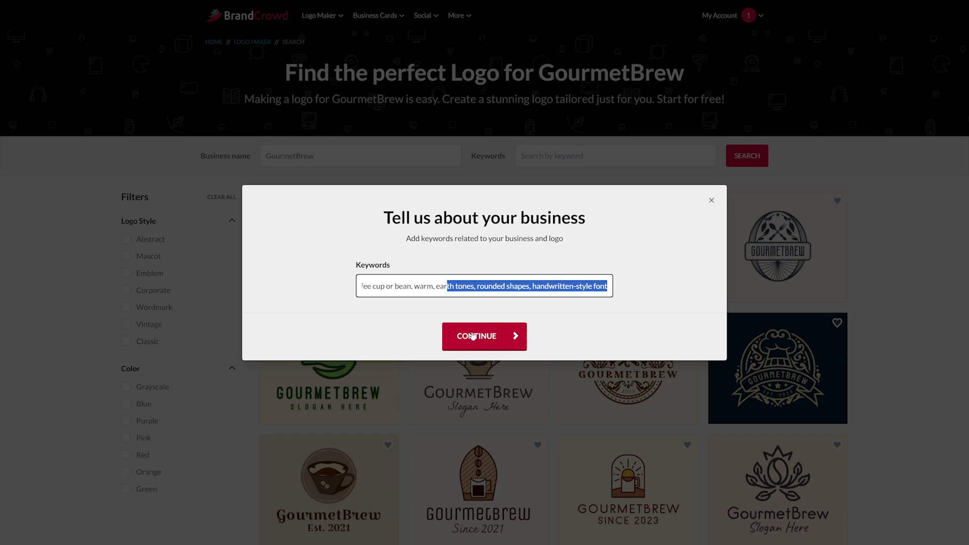
left_click(511, 337)
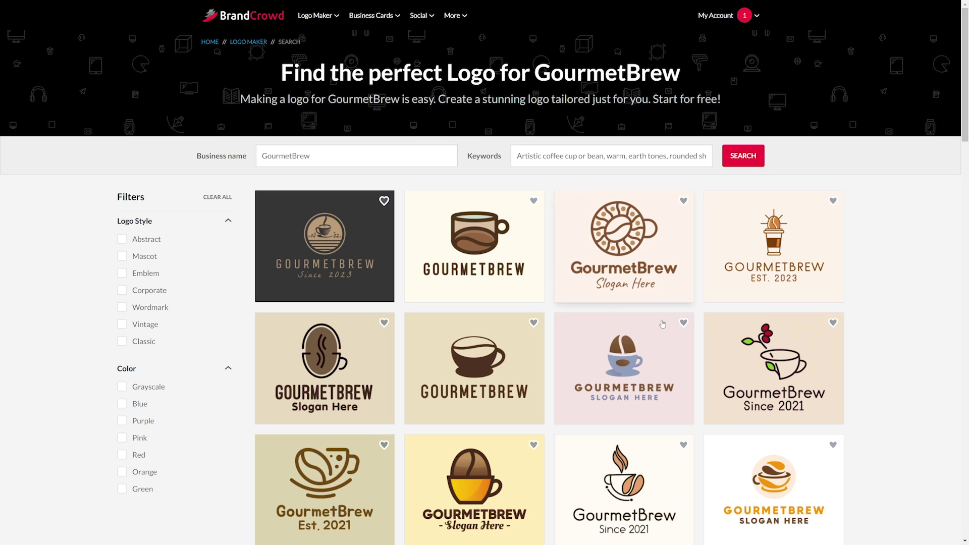
Open the takeaway cup design with the radiating coffee bean and choose its brown-on-cream color variation.
left_click(787, 259)
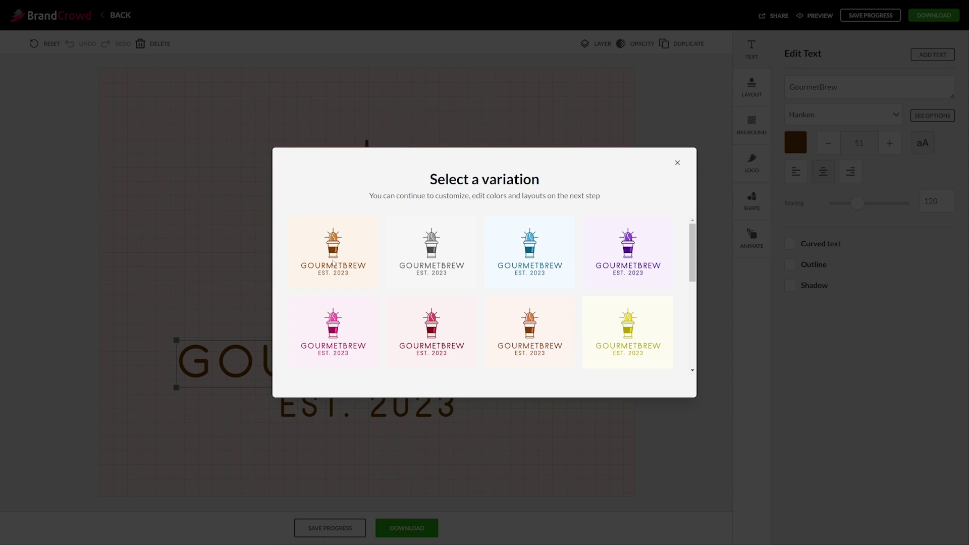
left_click(335, 240)
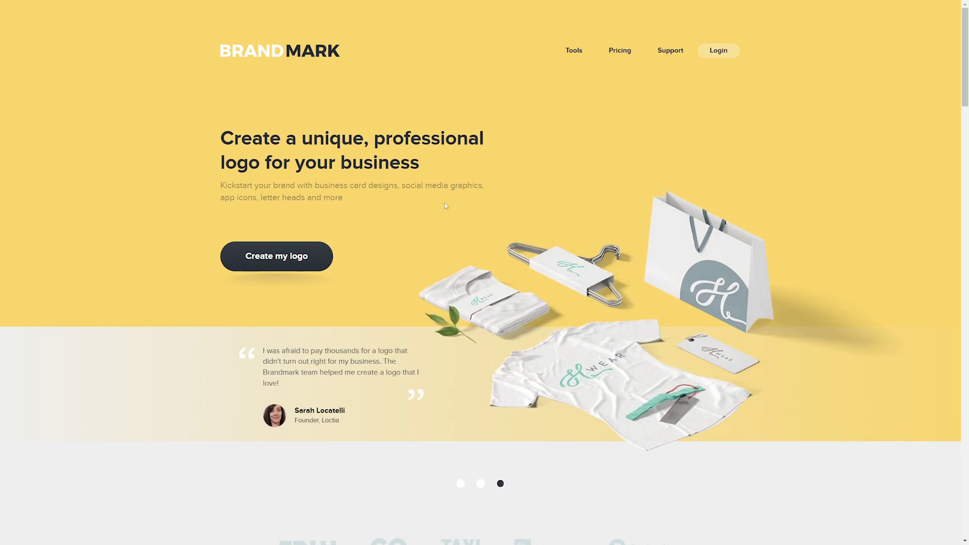
In Brandmark, start a new logo with the brand name GourmetBrew and no slogan.
left_click(284, 258)
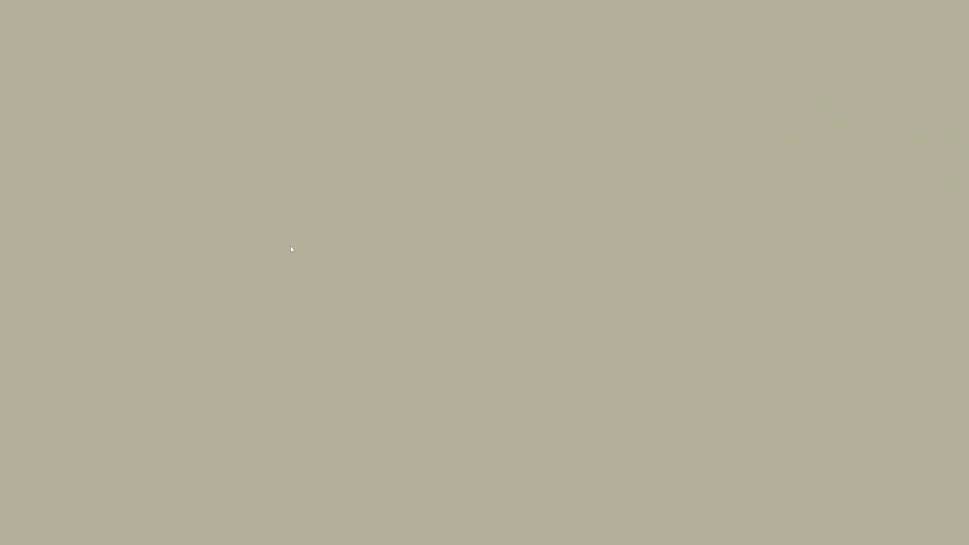
type("GourmetBrew")
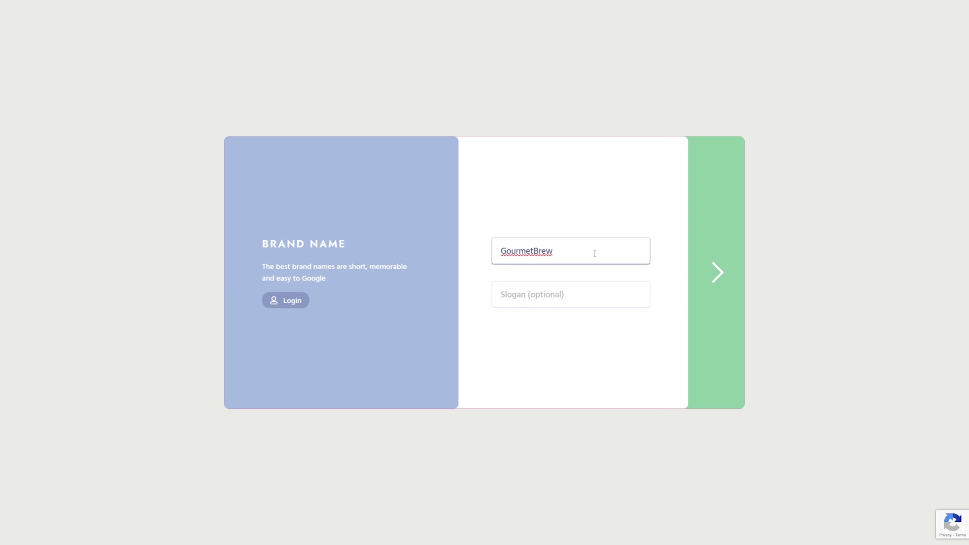
key("Return")
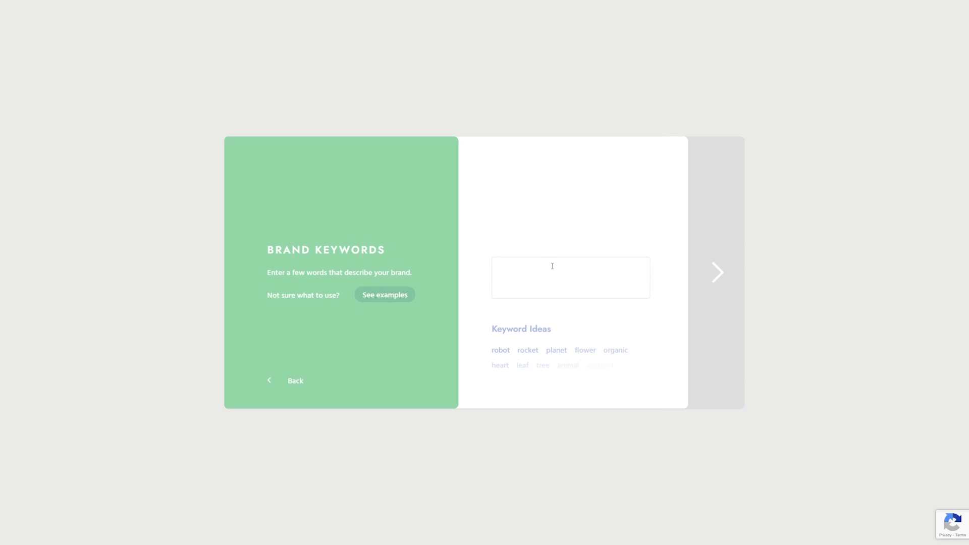
Add the brand keywords coffee, bean, coffee bean, cup, mug, coffee cup and coffee mug.
left_click(549, 268)
type("co")
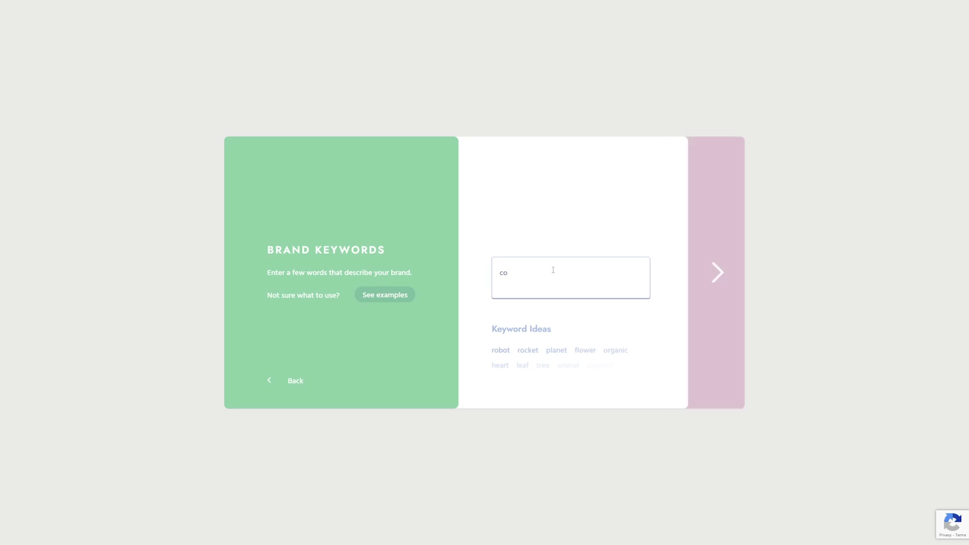
type("ffee")
key("Return")
type("bean")
key("Return")
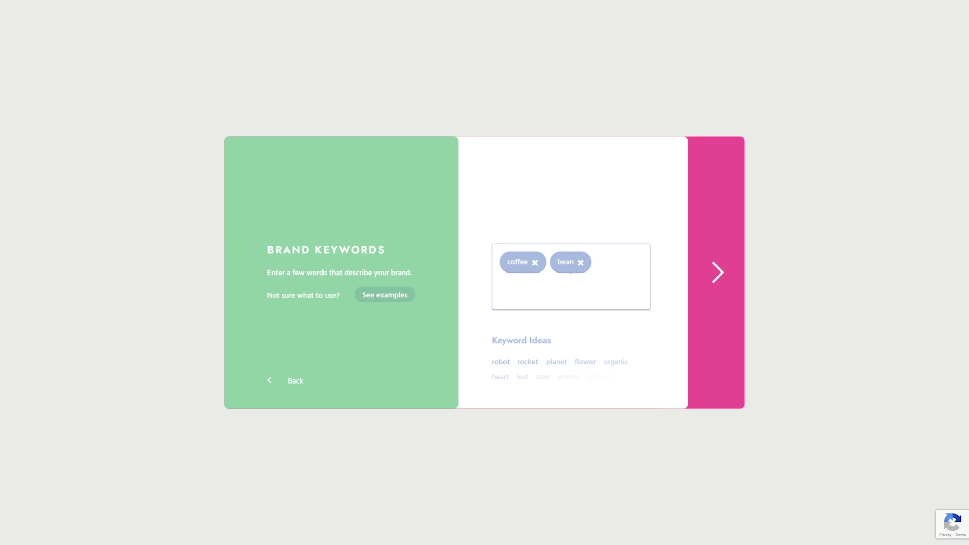
type("coffee bean")
key("Return")
type("cup")
key("Return")
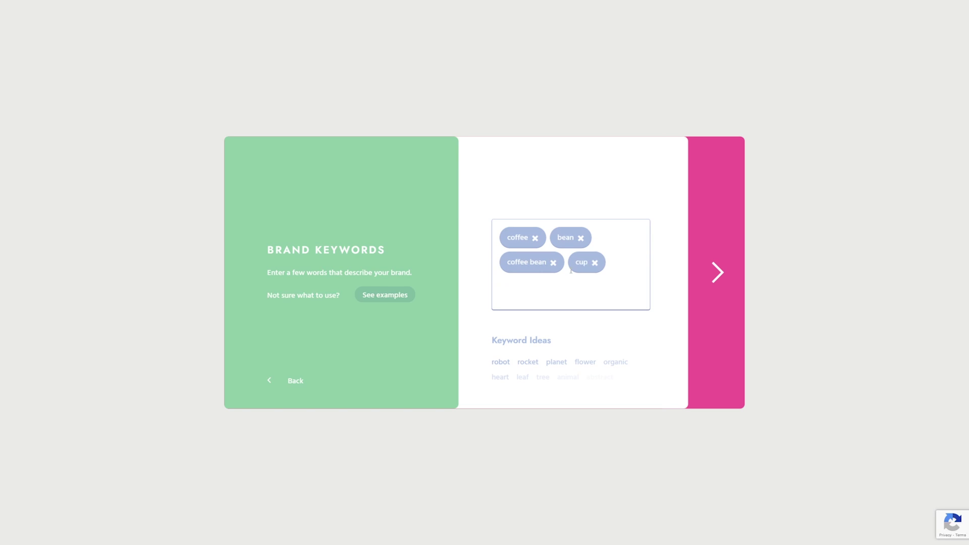
type("mug")
key("Return")
type("coffee cup")
key("Return")
type("coffee mug")
key("Return")
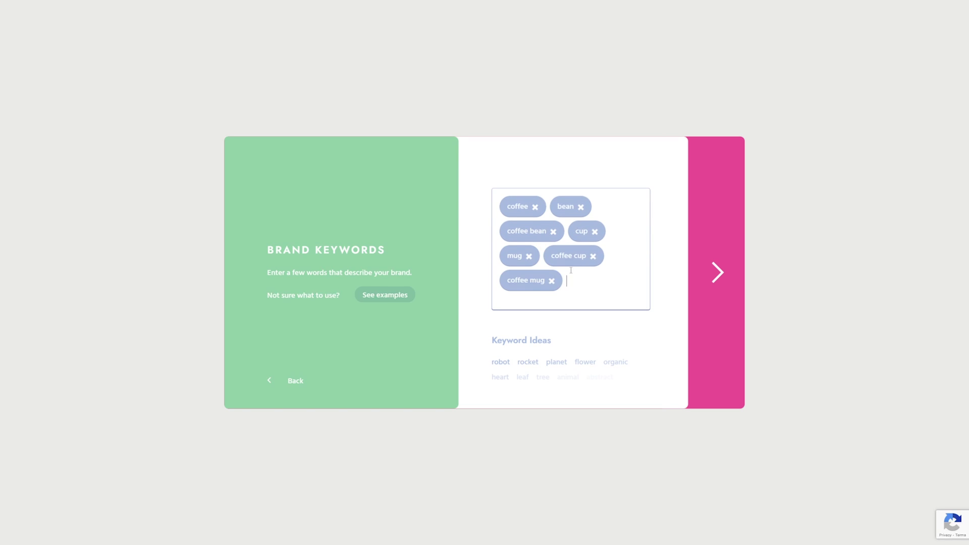
Add the keywords organic, artistic and warm, and continue to the color style selection.
type("organic")
key("Return")
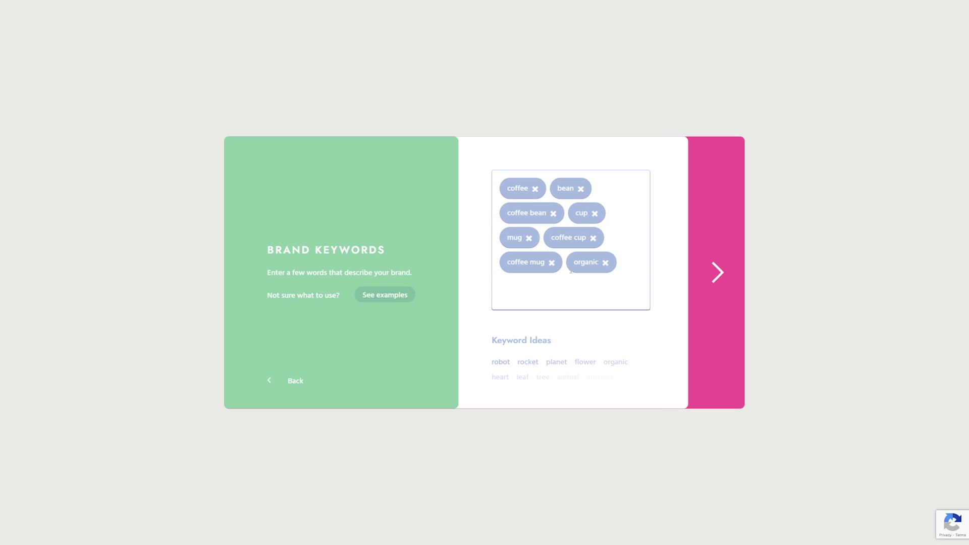
type("artistic")
key("Return")
type("warm")
key("Return")
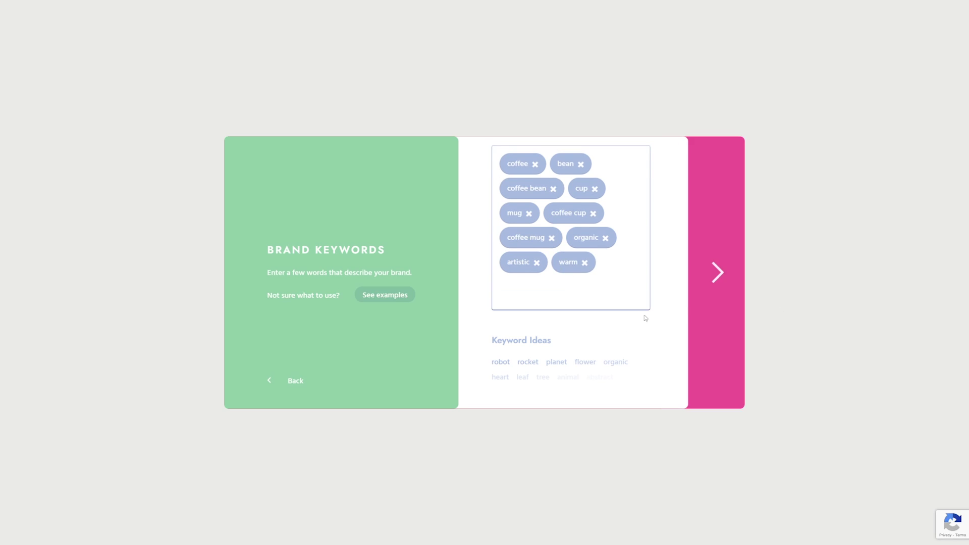
key("Return")
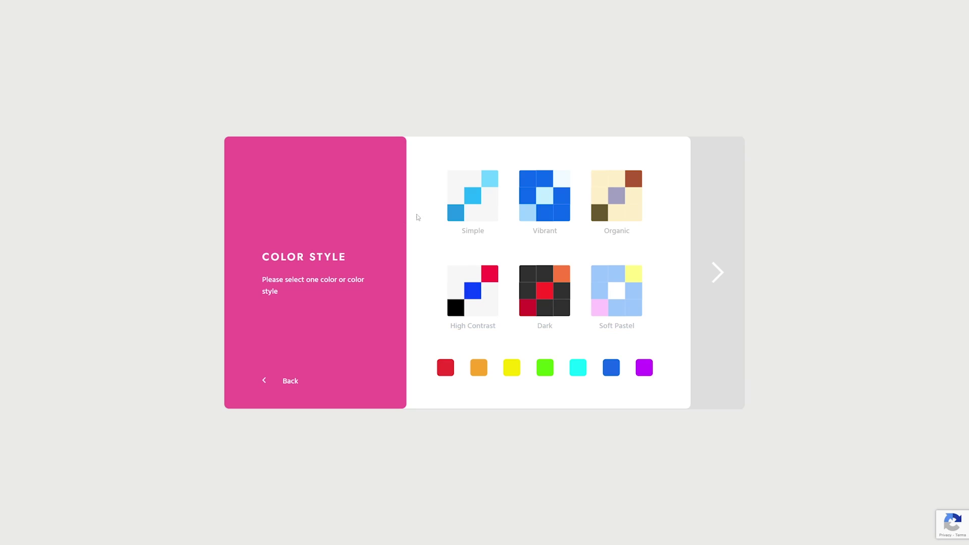
Choose the Organic color style and generate the logo designs.
left_click(645, 367)
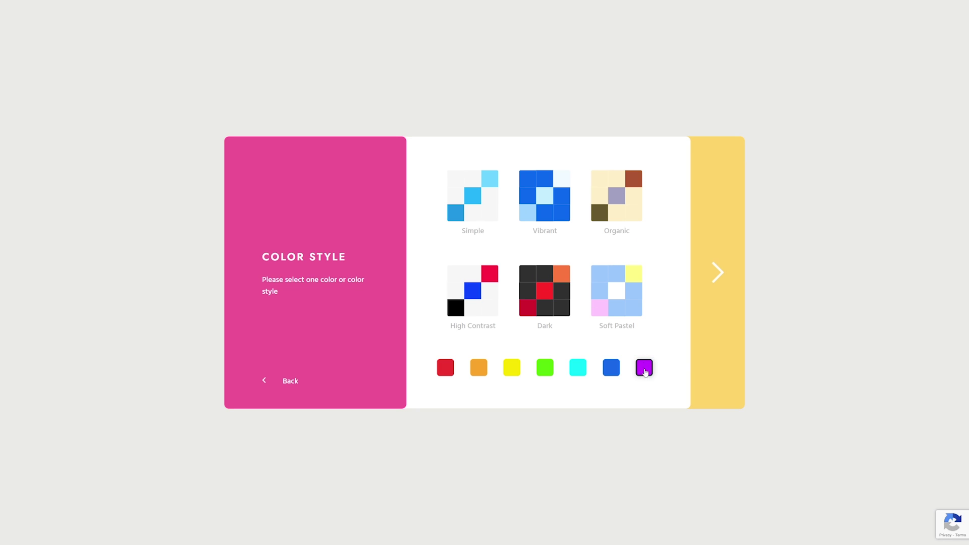
left_click(477, 208)
left_click(610, 179)
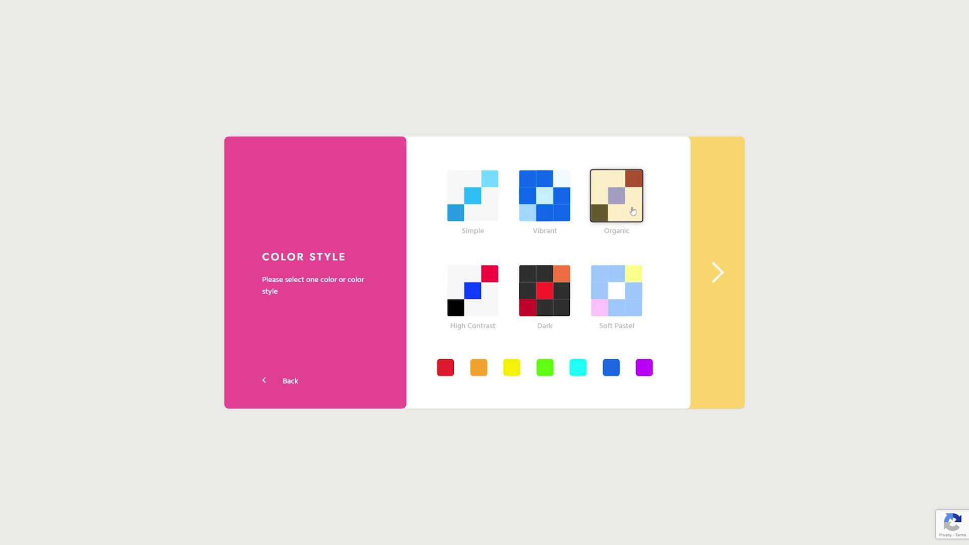
left_click(706, 280)
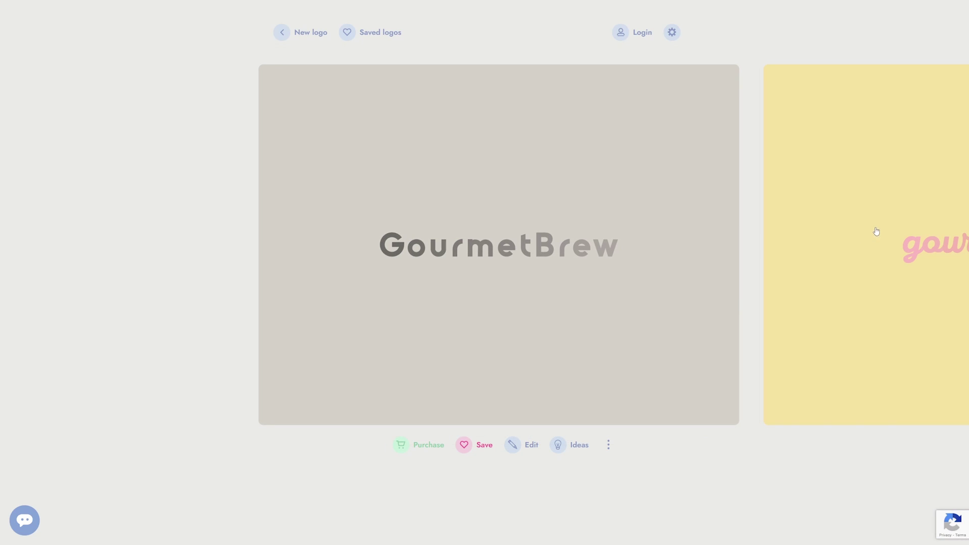
Browse the generated logos and open the design with the teal steaming cup above the GOURMETBREW name for editing.
left_click(877, 229)
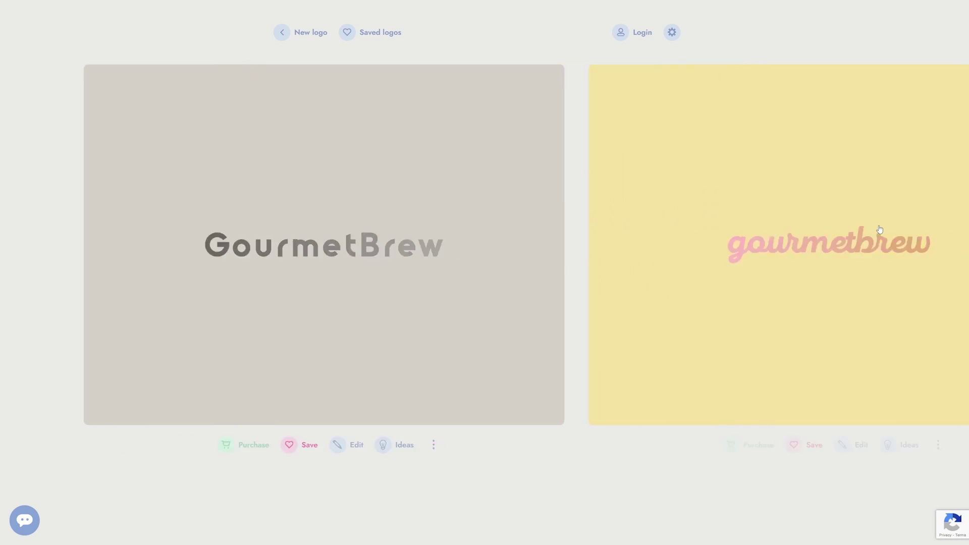
left_click(851, 230)
left_click(851, 230)
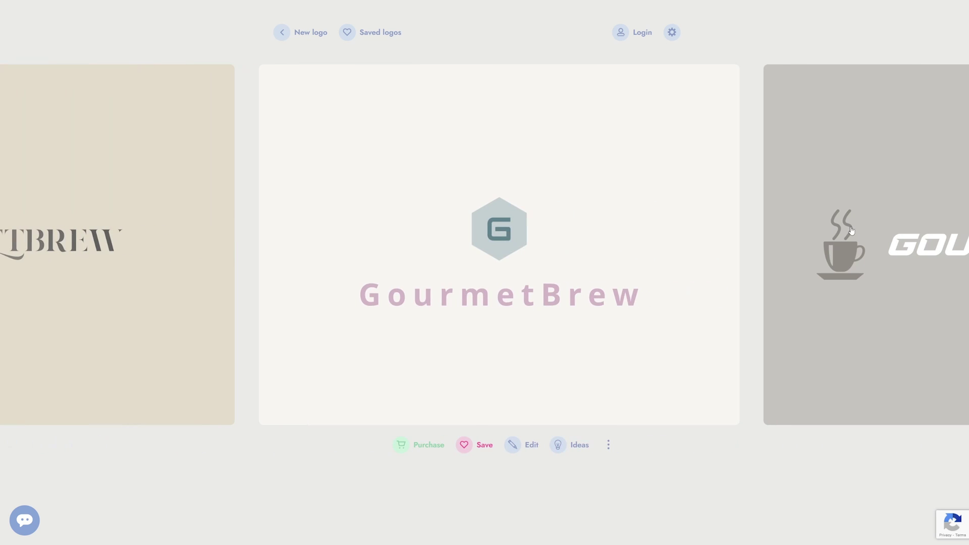
left_click(850, 230)
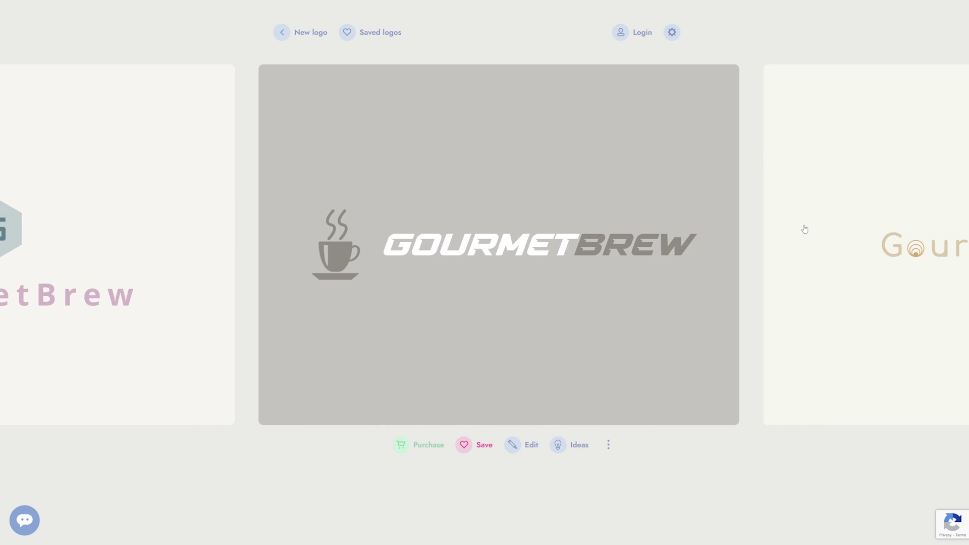
left_click(847, 223)
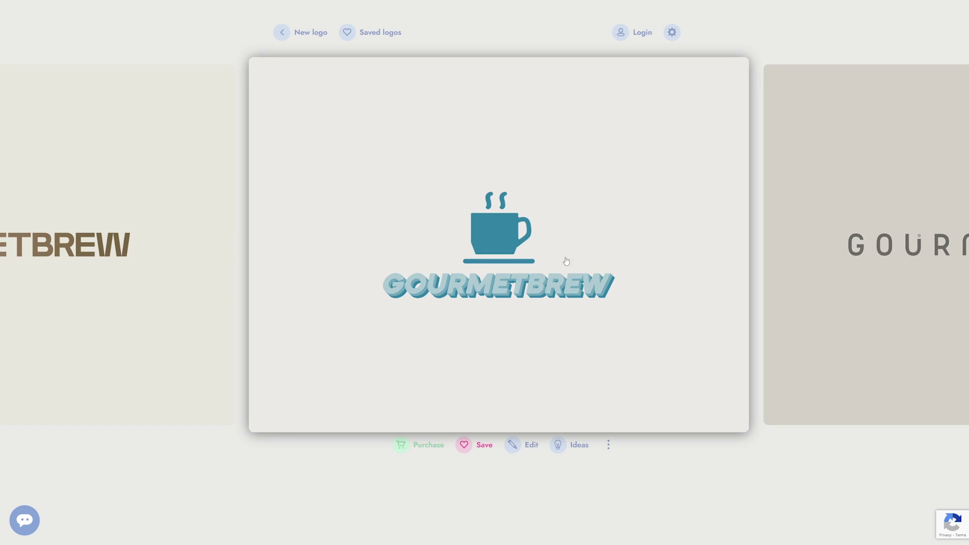
left_click(524, 444)
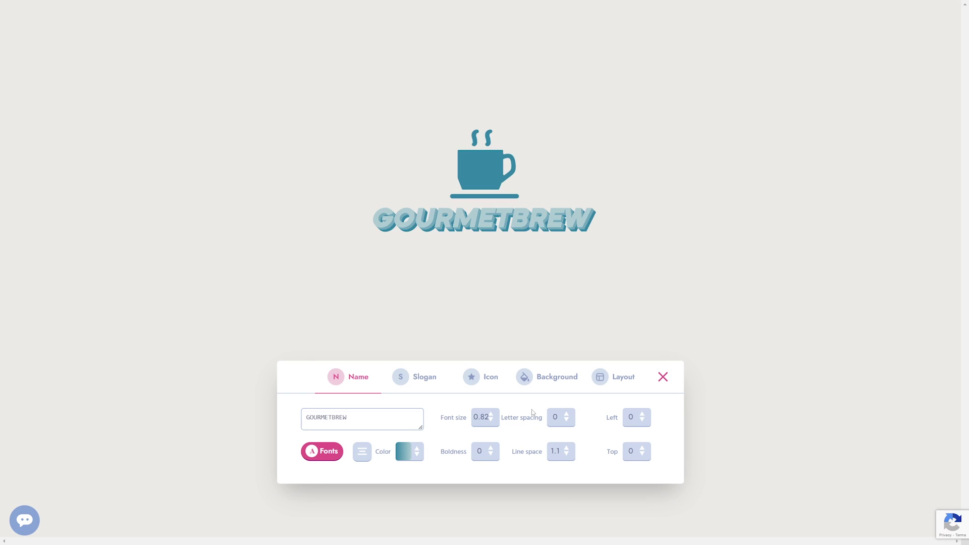
Check the gradient color options of the GOURMETBREW name and the slogan settings.
left_click(417, 457)
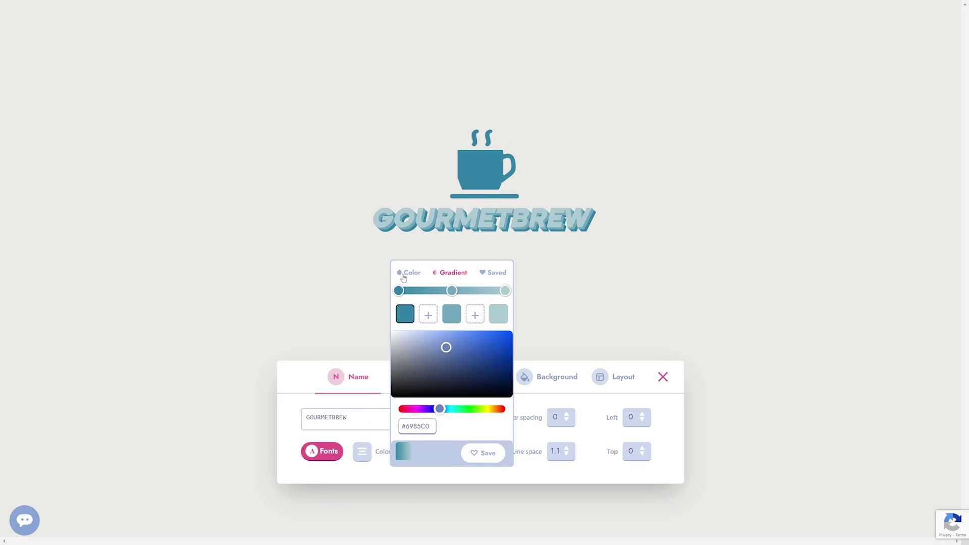
left_click(408, 377)
Browse the suggested icons and replace the logo's cup icon with the tall solid mug with three wavy steam lines.
left_click(471, 376)
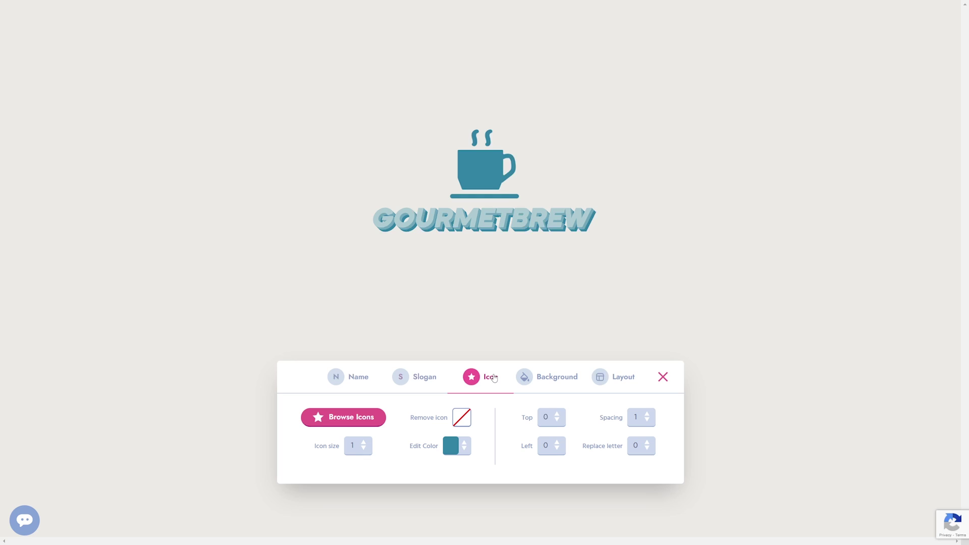
left_click(385, 418)
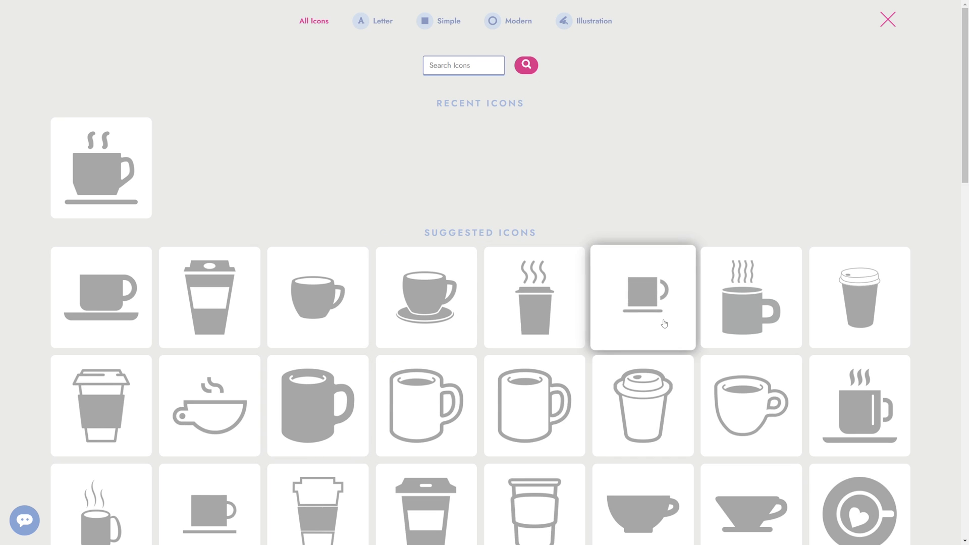
scroll(210, 292, "down", 5)
scroll(117, 333, "up", 1)
left_click(117, 333)
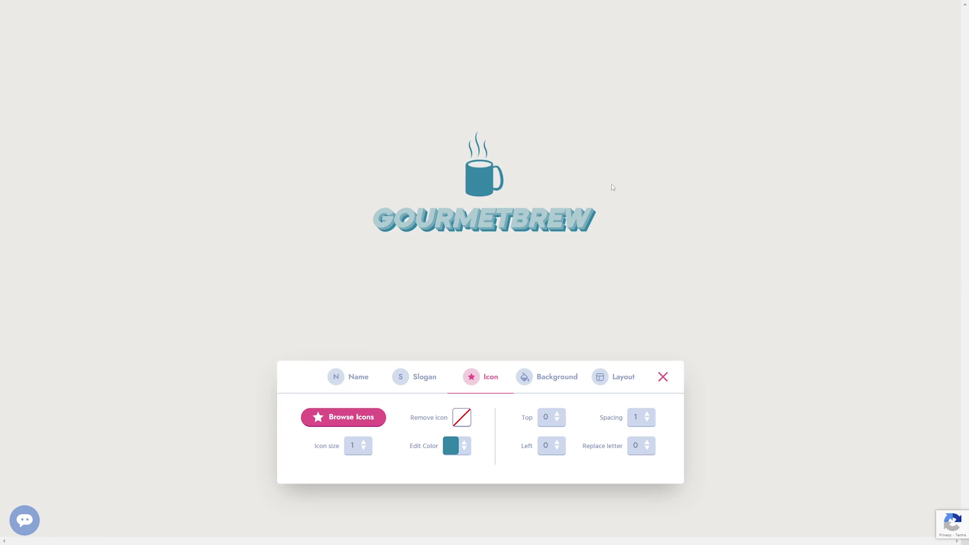
Replace the logo's icon with the outlined coffee cup bearing a coffee bean, and close the logo editor.
left_click(343, 417)
scroll(318, 313, "down", 7)
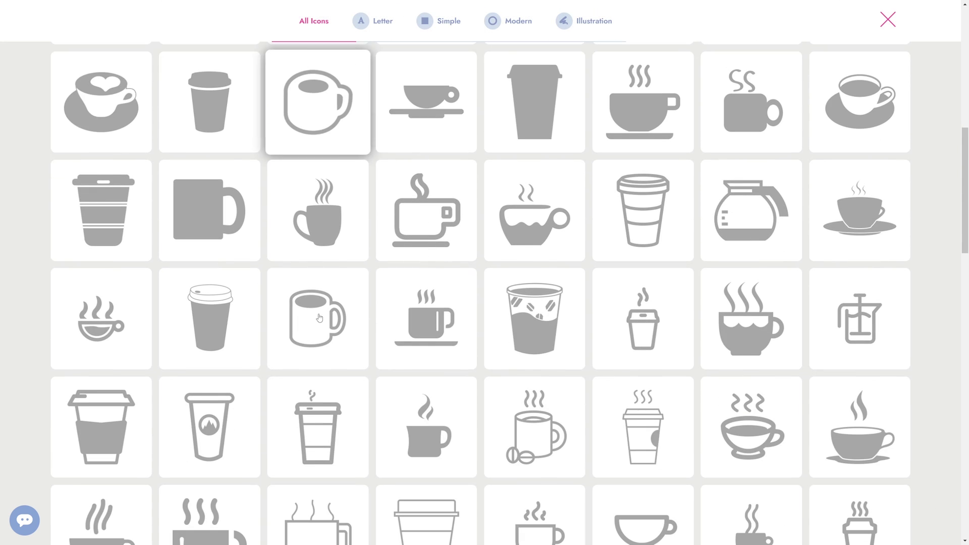
left_click(319, 316)
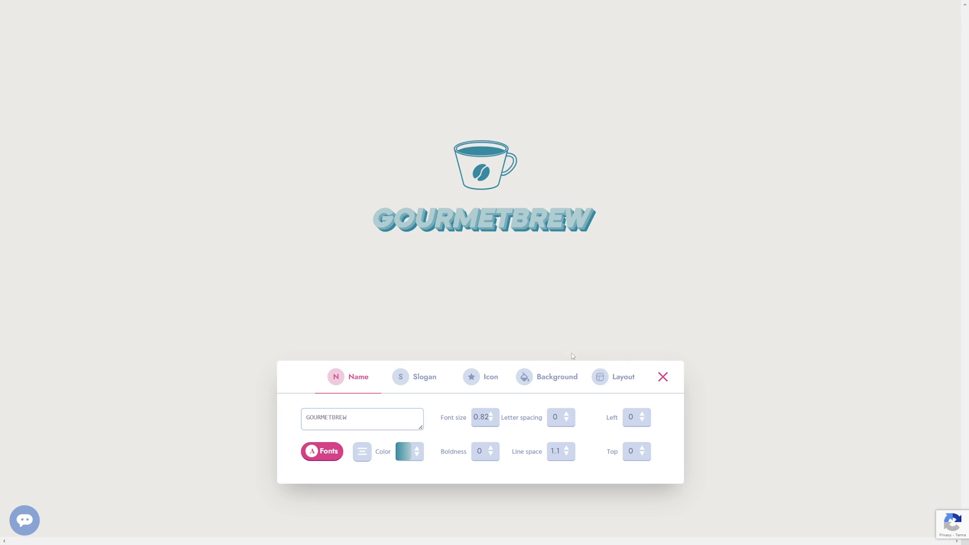
left_click(662, 377)
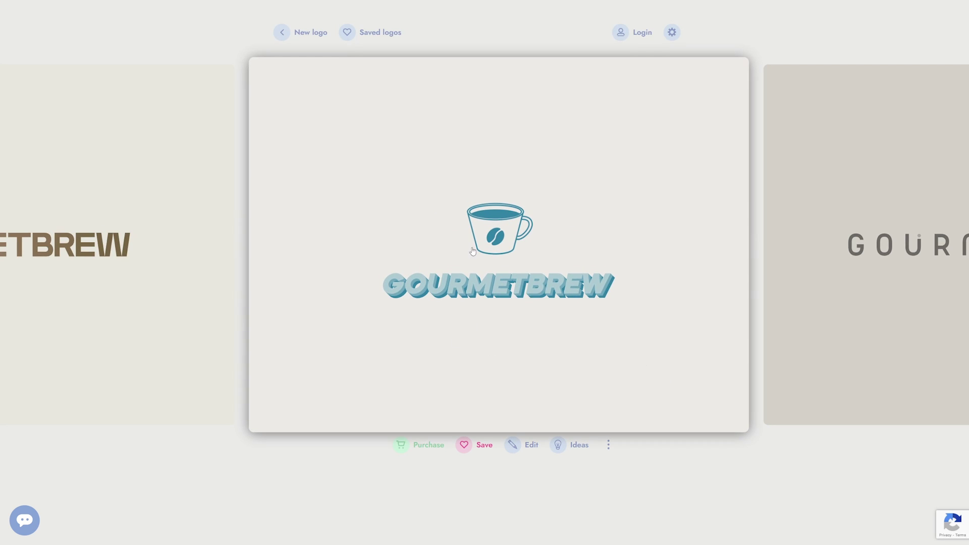